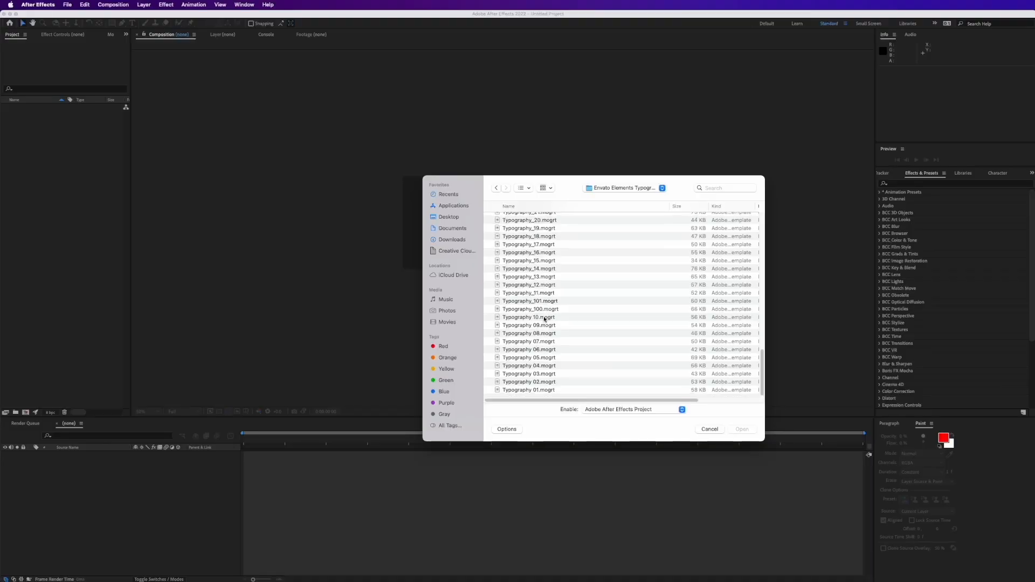
# Open Typography_99.mogrt from the Envato Elements Typography folder as a project and preview its thumb.mp4.
pyautogui.scroll(15, 544, 319)
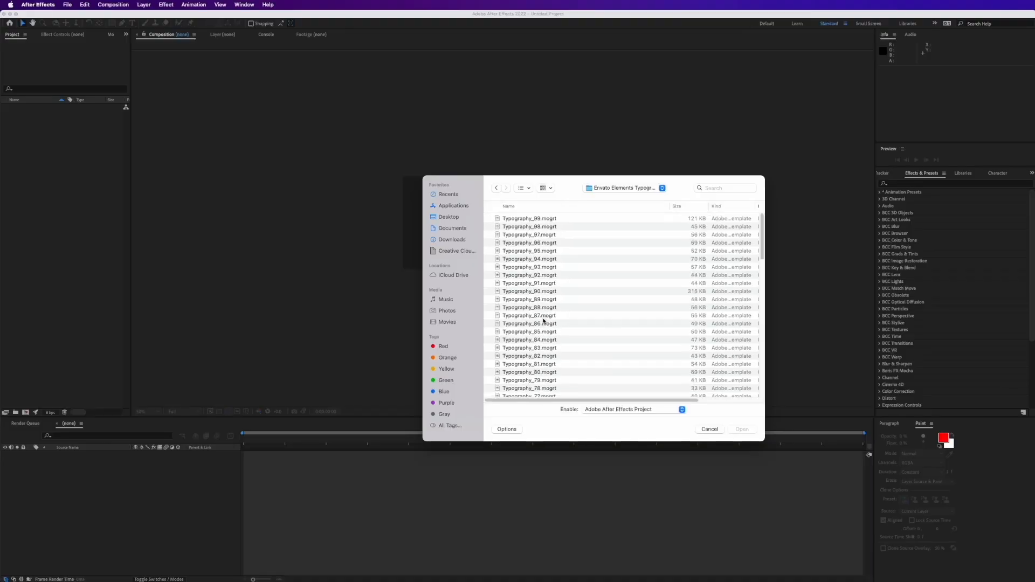
pyautogui.doubleClick(542, 219)
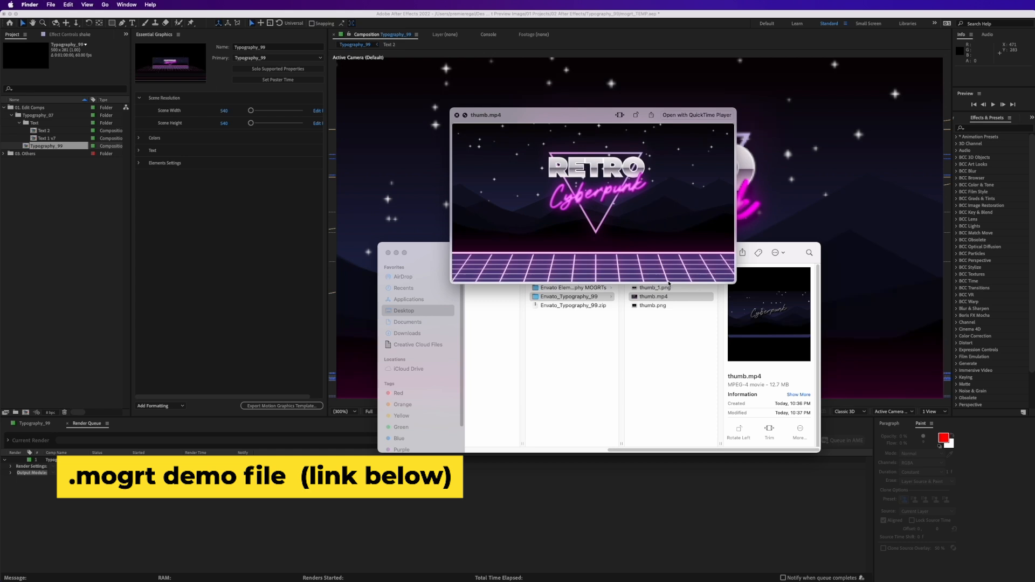
pyautogui.press('space')
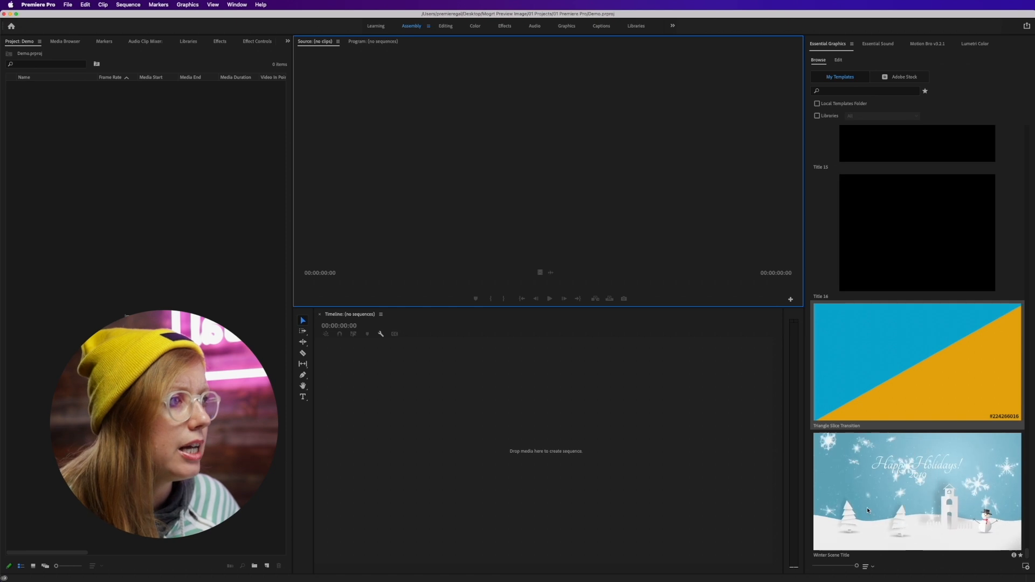
# Browse the installed motion graphics templates in Essential Graphics to compare their preview thumbnails.
pyautogui.scroll(8, 841, 396)
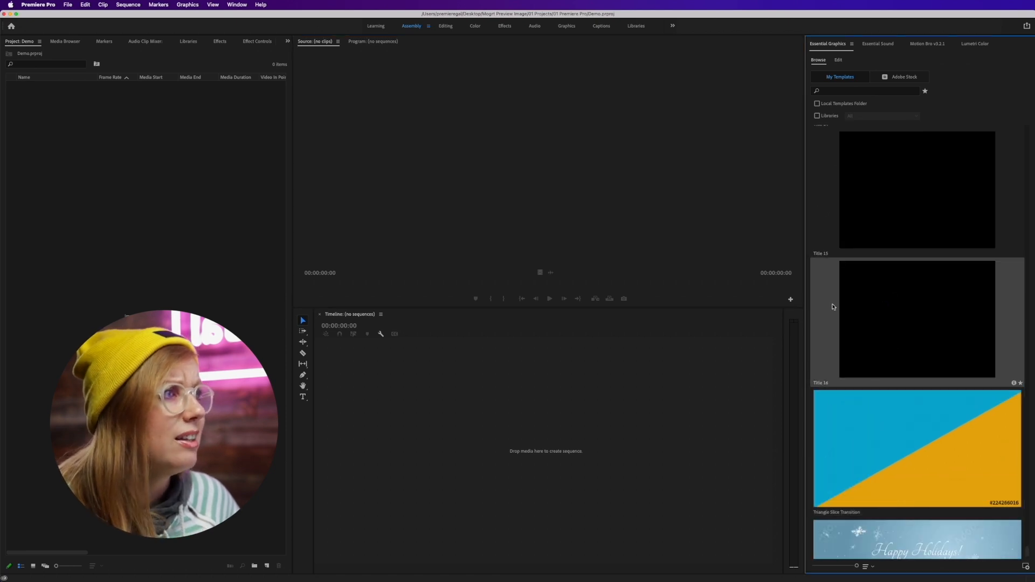
pyautogui.scroll(5, 919, 320)
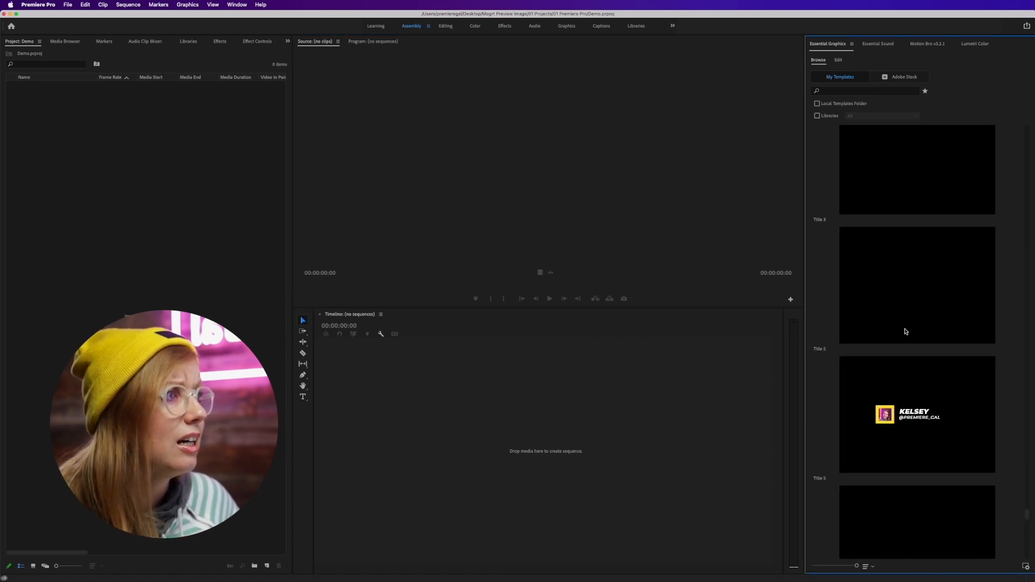
pyautogui.scroll(3, 825, 330)
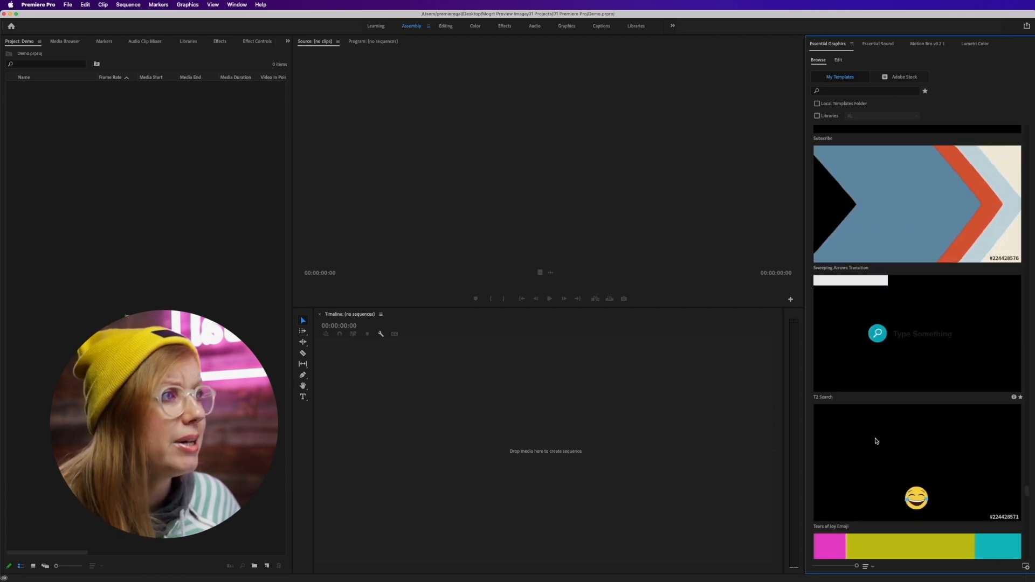
pyautogui.scroll(5, 857, 418)
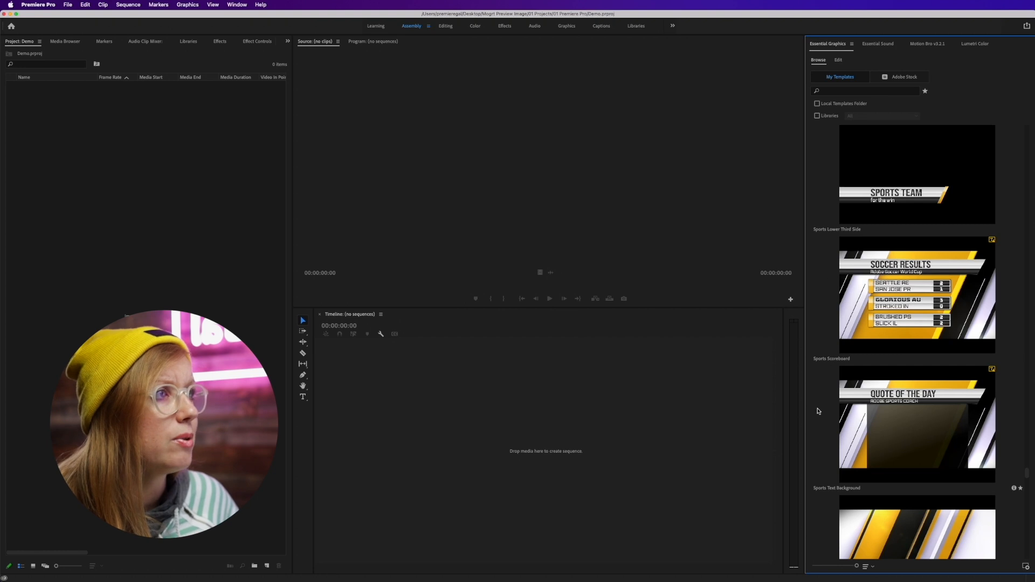
pyautogui.scroll(-3, 827, 435)
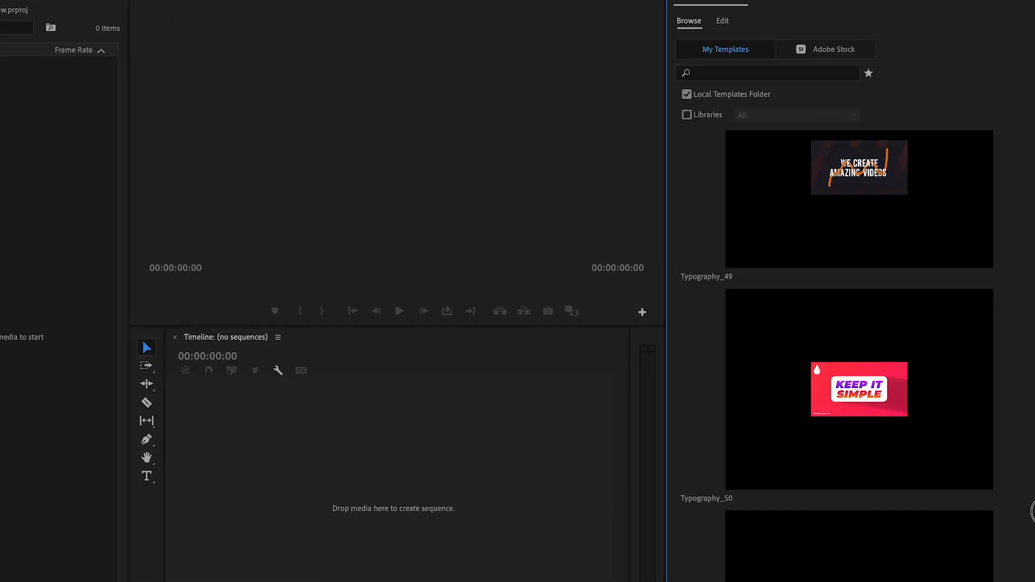
pyautogui.scroll(10, 1031, 511)
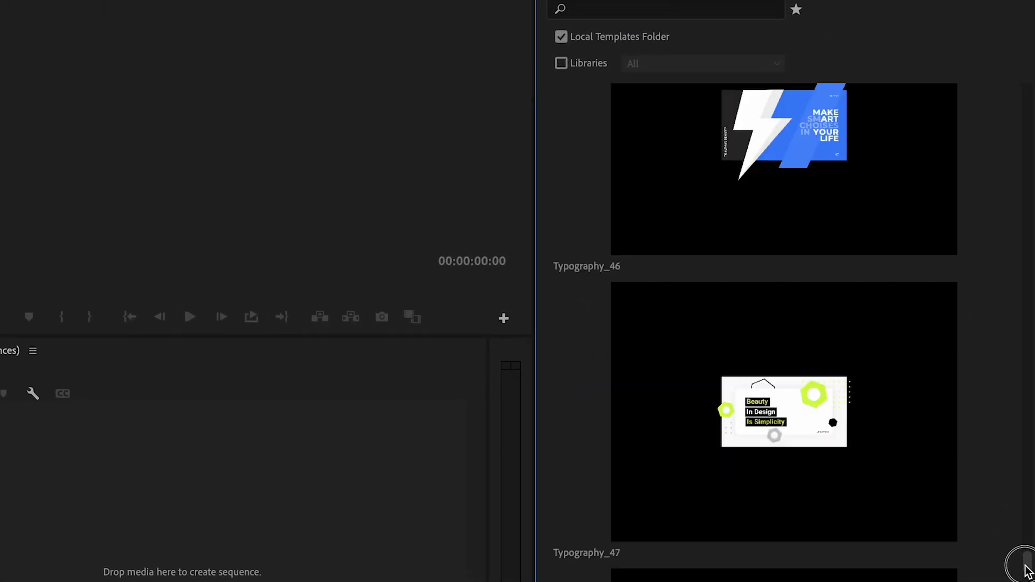
pyautogui.scroll(10, 1026, 572)
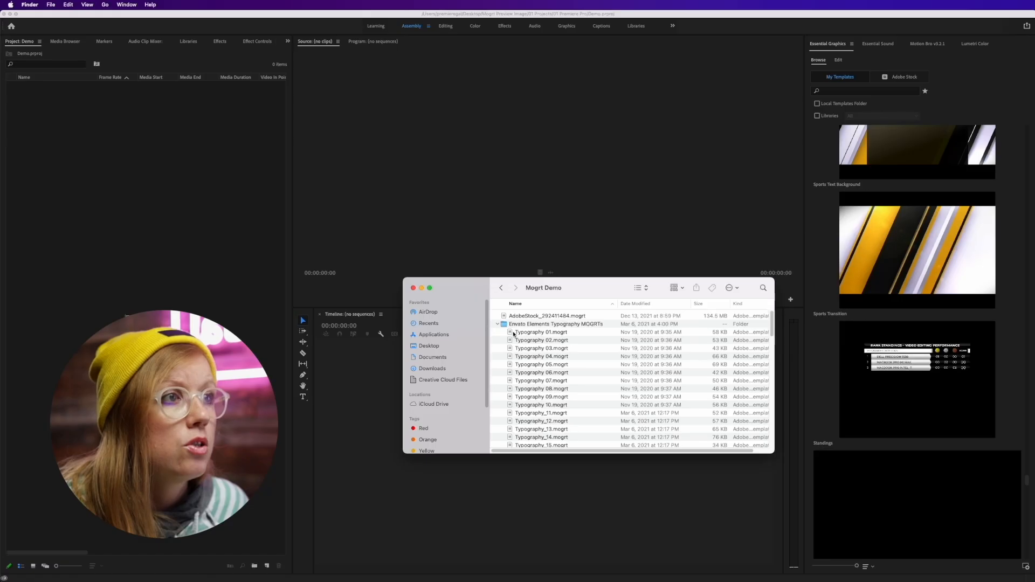
# Look through the template files in the Envato Elements Typography MOGRTs folder and collapse the folder.
pyautogui.click(515, 324)
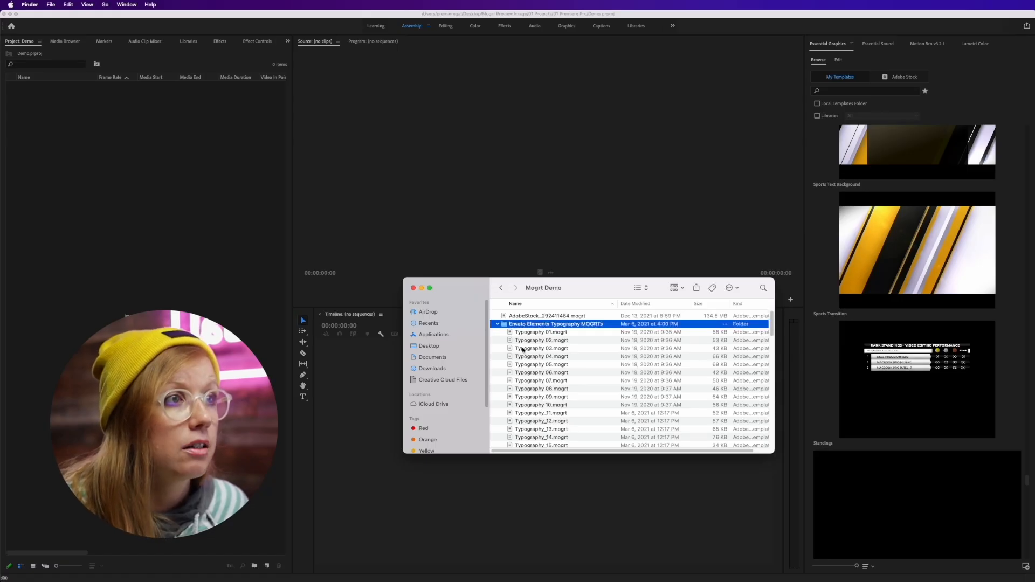
pyautogui.scroll(-6, 522, 350)
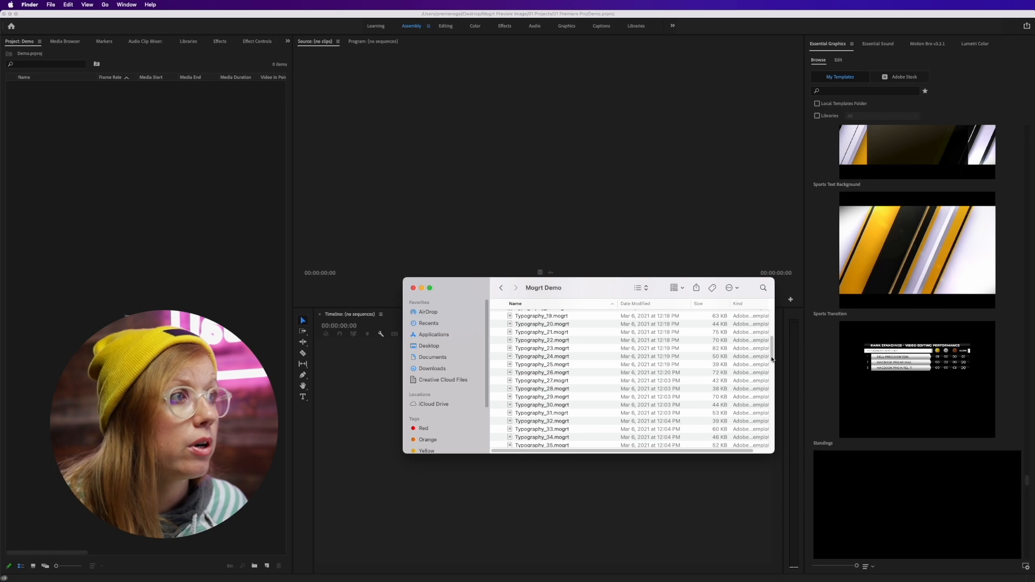
pyautogui.moveTo(772, 359); pyautogui.dragTo(770, 322)
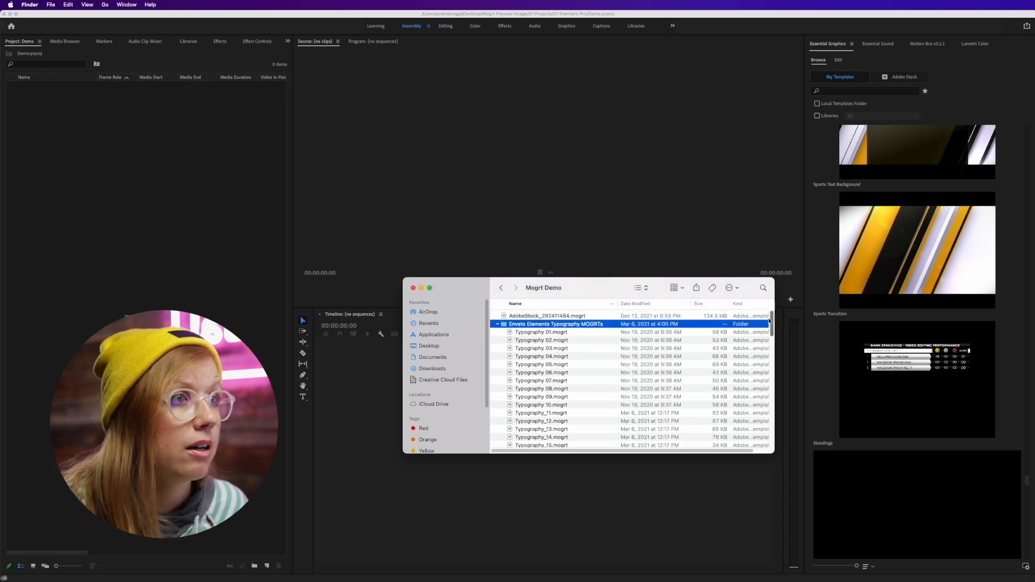
pyautogui.click(497, 324)
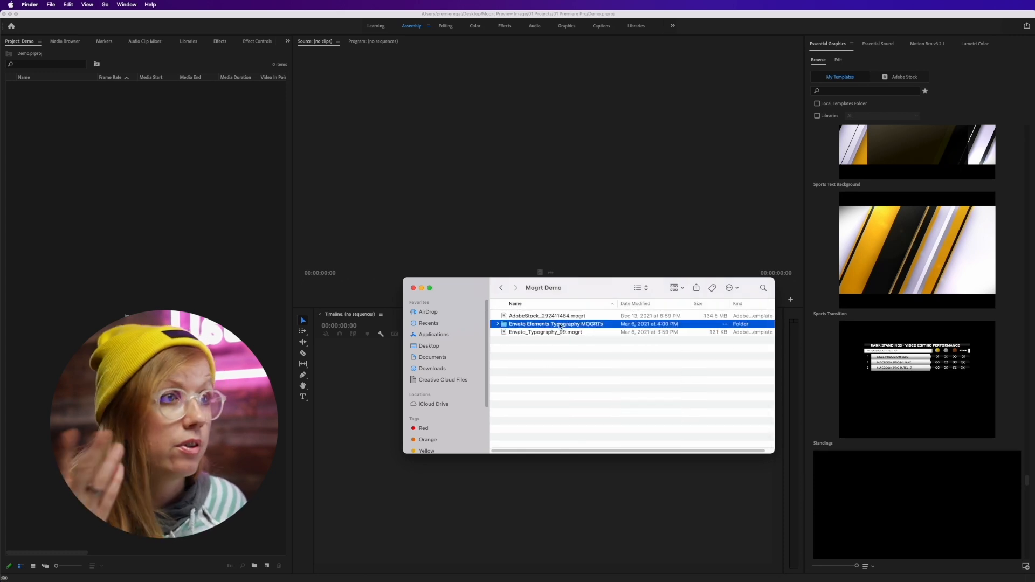
# Rename AdobeStock_292411484.mogrt to AdobeStock_292411484.zip.
pyautogui.click(519, 318)
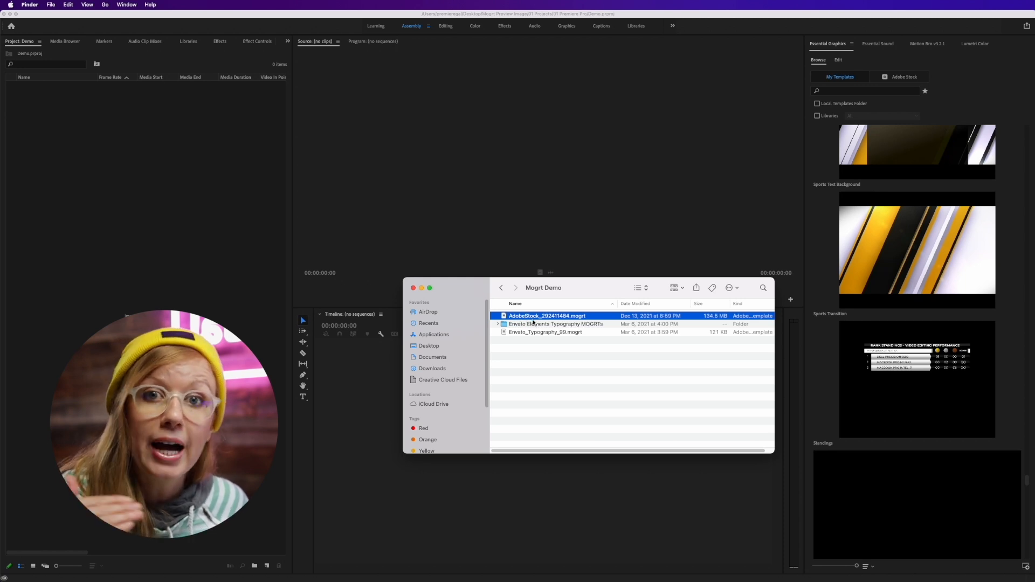
pyautogui.click(571, 315)
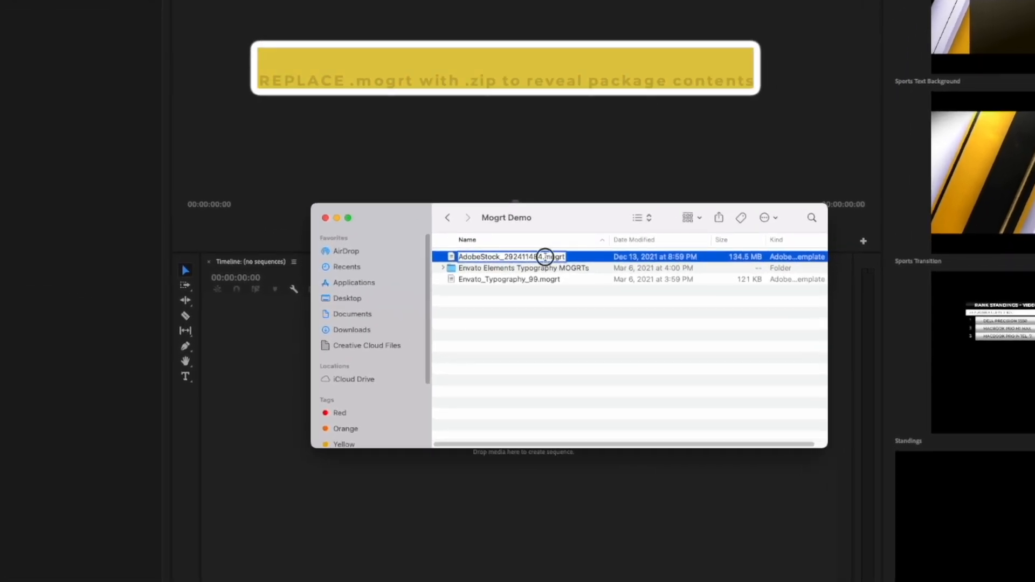
pyautogui.moveTo(545, 257); pyautogui.dragTo(566, 256)
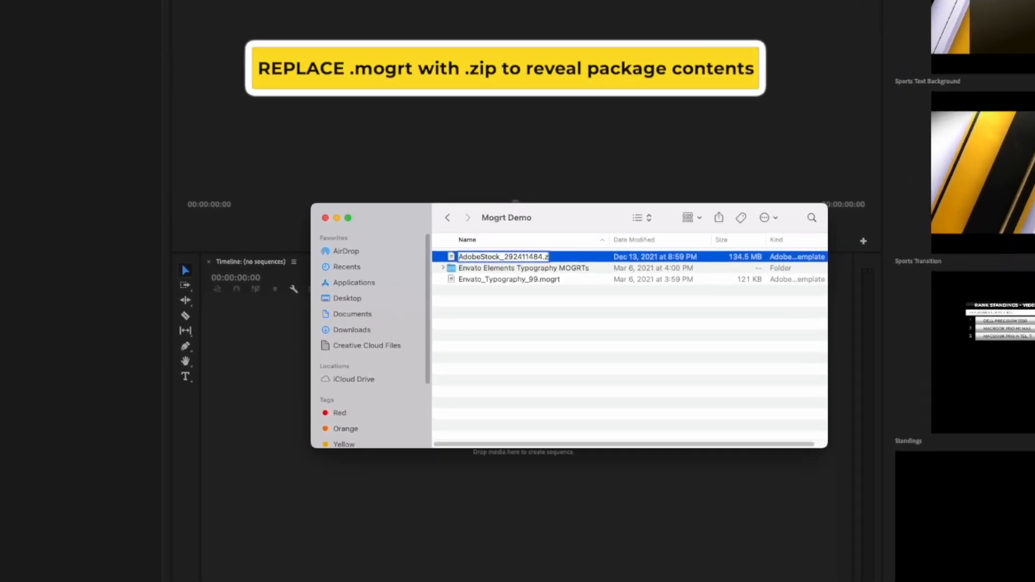
pyautogui.press('Return')
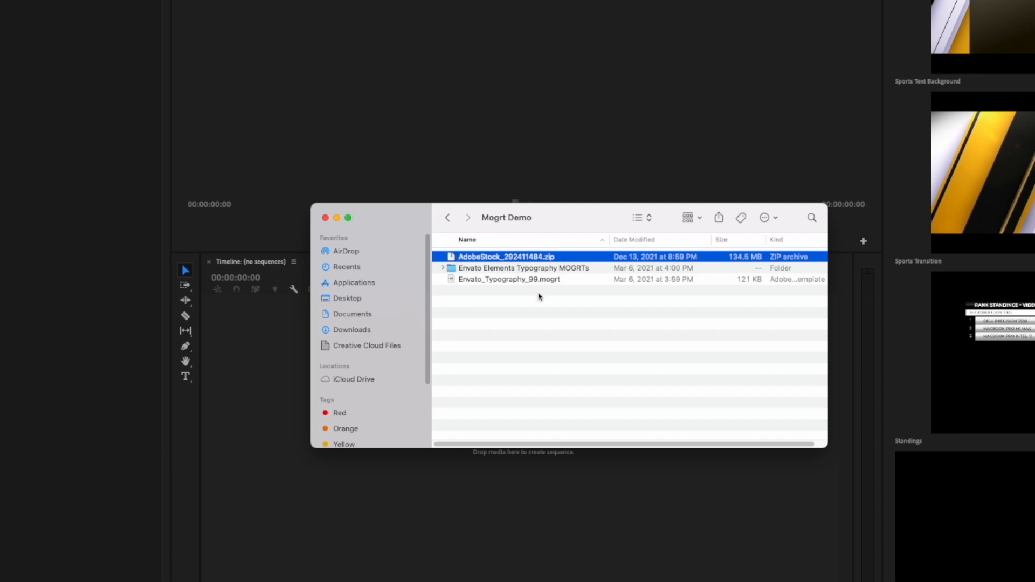
# Unzip the AdobeStock_292411484 archive, expand the extracted folder and preview its definition.json file.
pyautogui.click(443, 257)
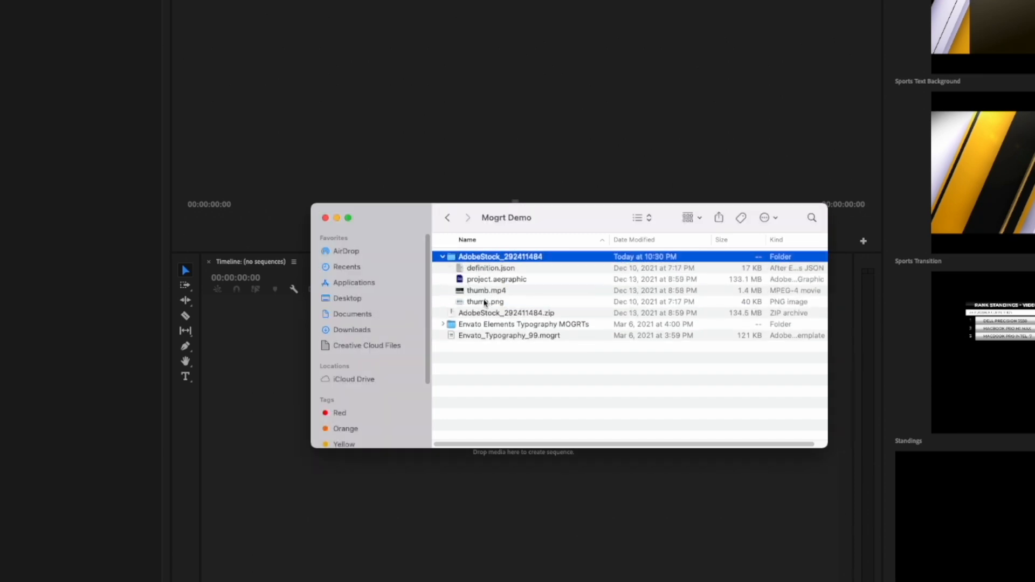
pyautogui.click(486, 268)
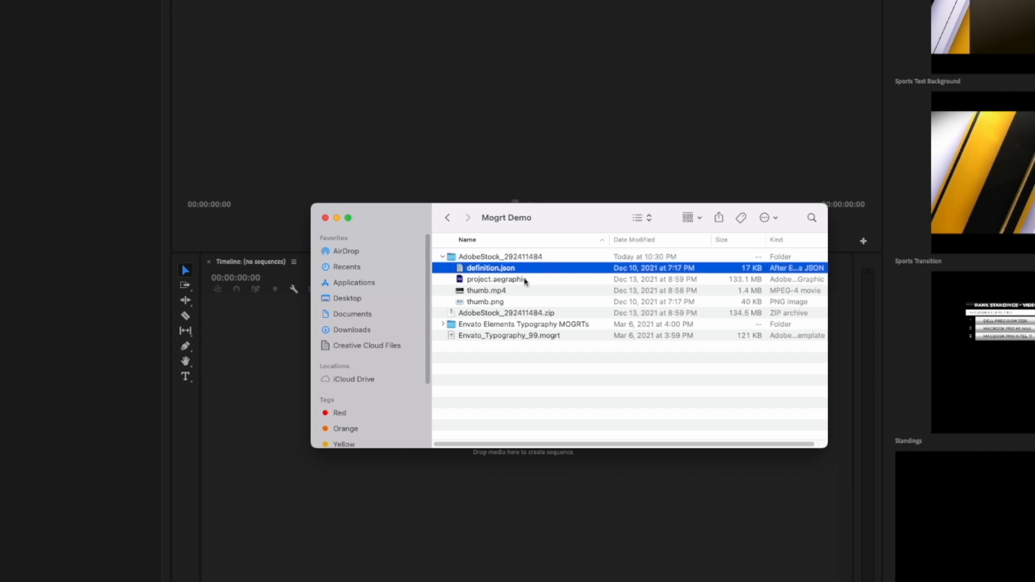
pyautogui.press('space')
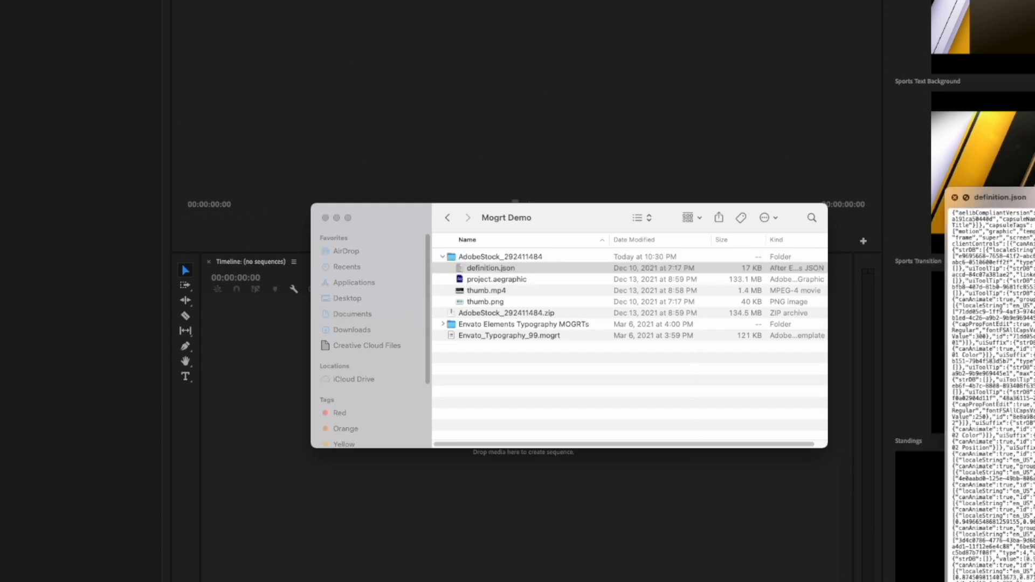
pyautogui.click(662, 93)
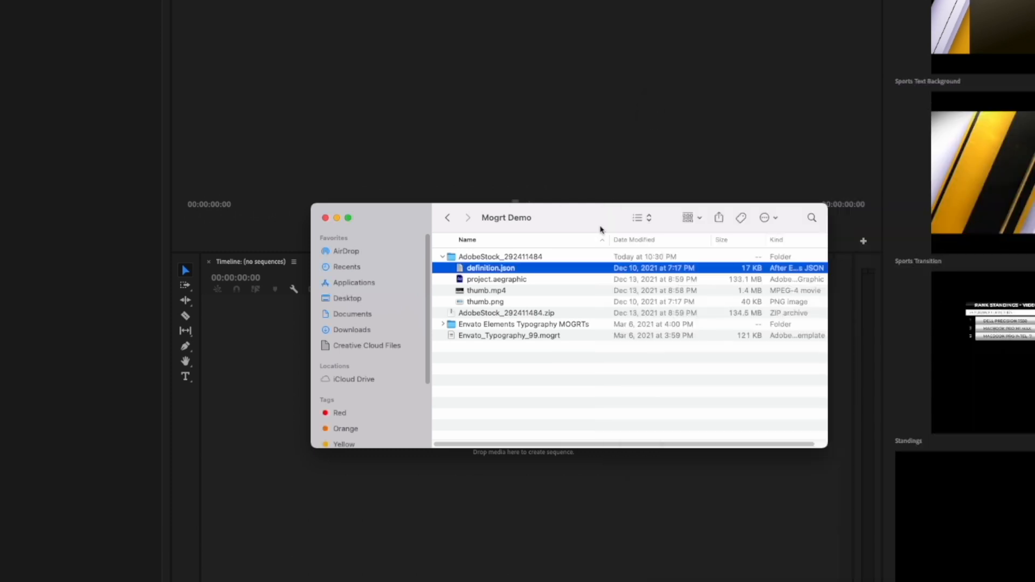
# Inspect project.aegraphic and preview the thumb.mp4 video in the AdobeStock_292411484 folder.
pyautogui.click(488, 283)
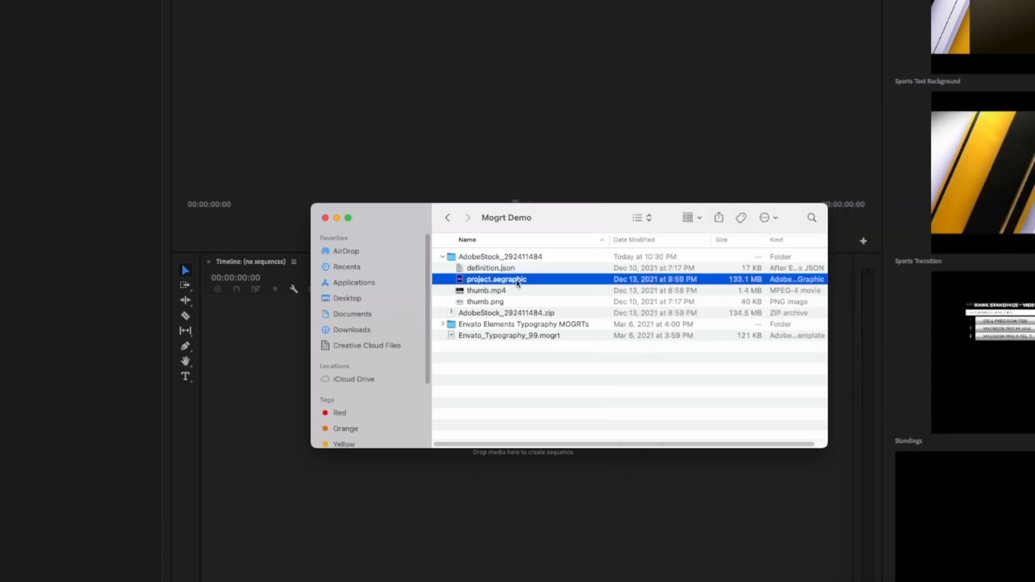
pyautogui.click(496, 294)
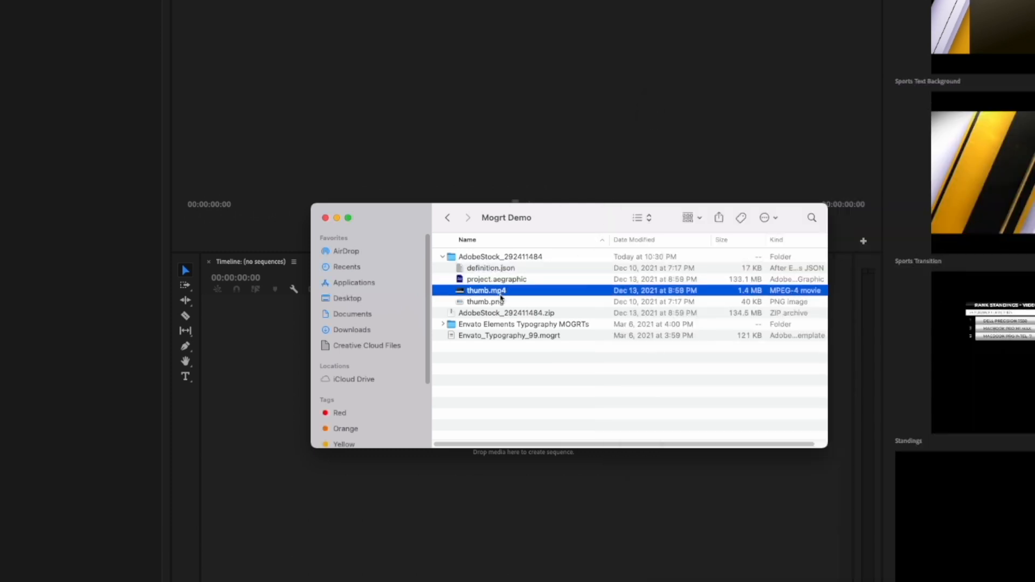
pyautogui.press('space')
pyautogui.moveTo(806, 208); pyautogui.dragTo(522, 1)
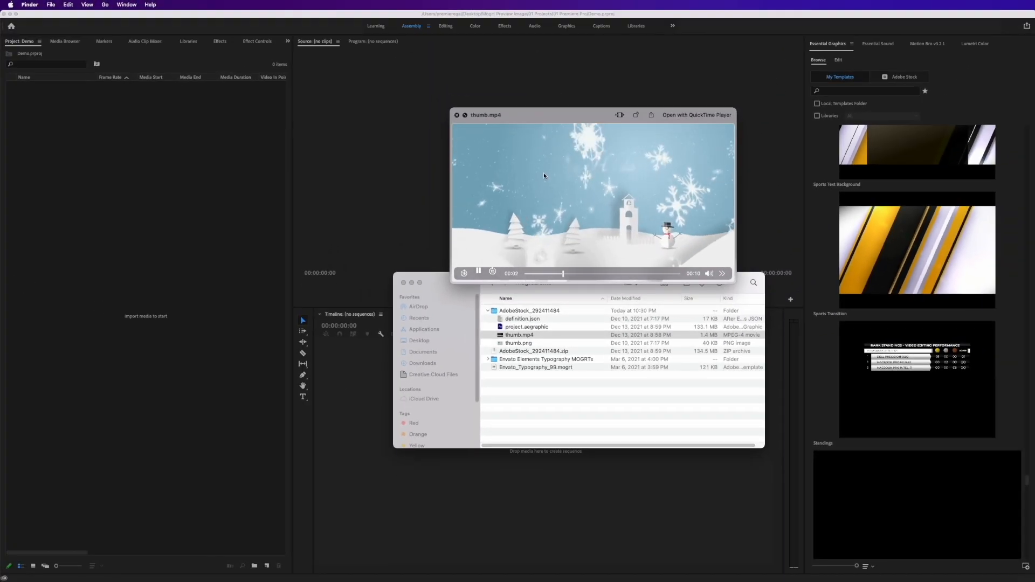
pyautogui.press('space')
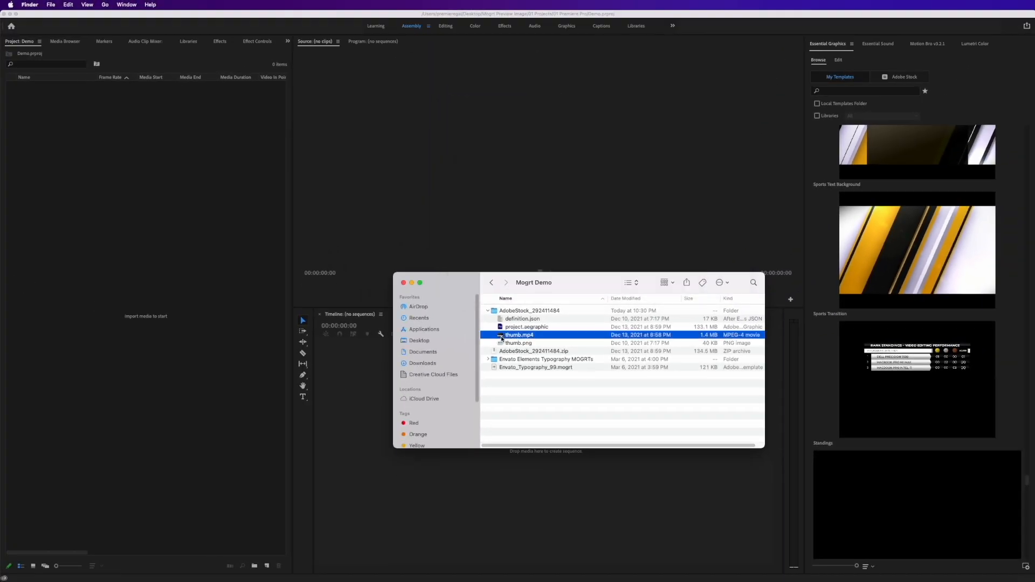
# Check the file info of thumb.mp4 for its dimensions and duration, and play its preview again.
pyautogui.press('super+i')
pyautogui.moveTo(91, 20); pyautogui.dragTo(337, 179)
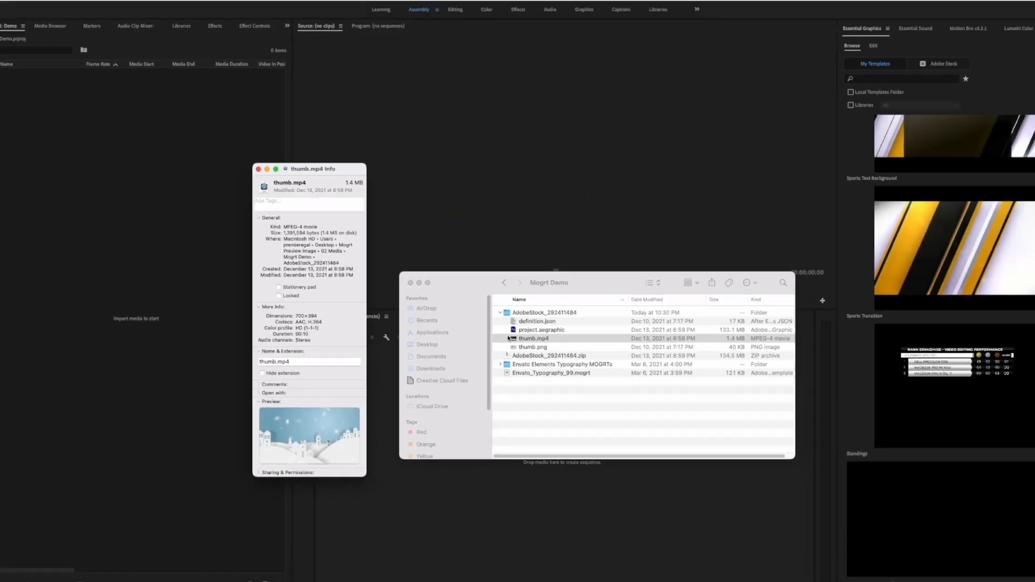
pyautogui.click(261, 177)
pyautogui.press('space')
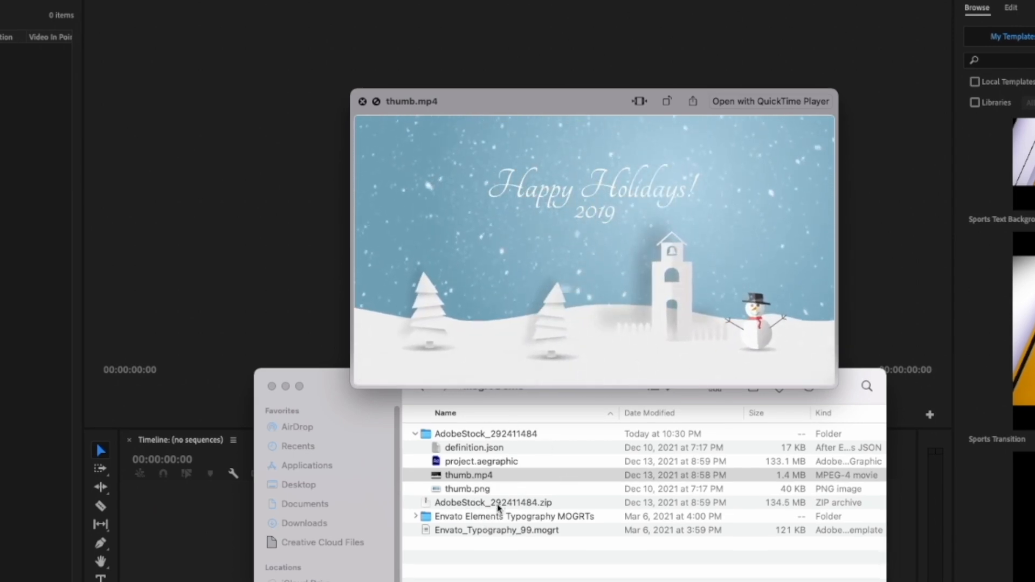
pyautogui.press('space')
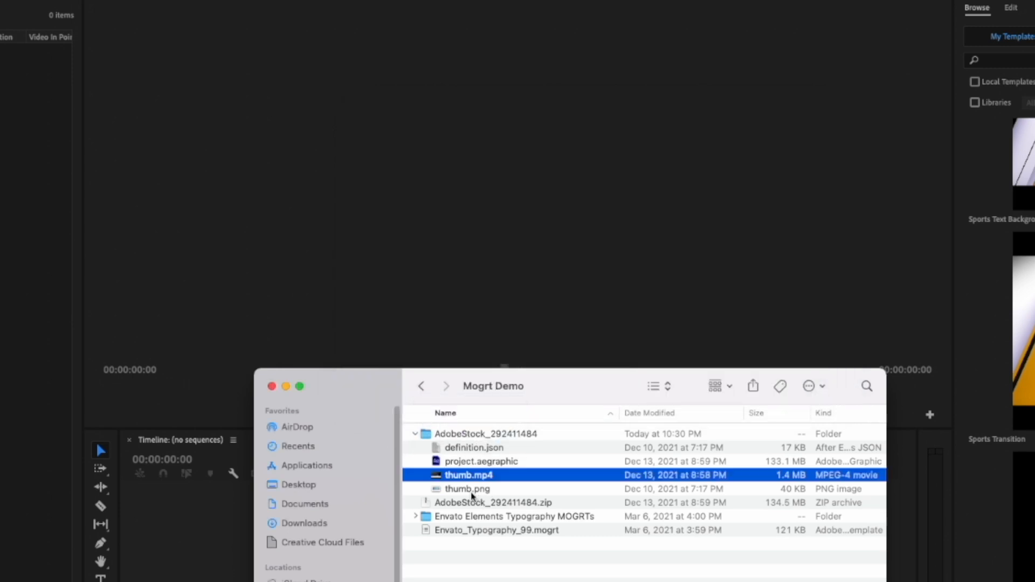
# Preview thumb.png and check its dimensions in the file info.
pyautogui.press('Down')
pyautogui.press('space')
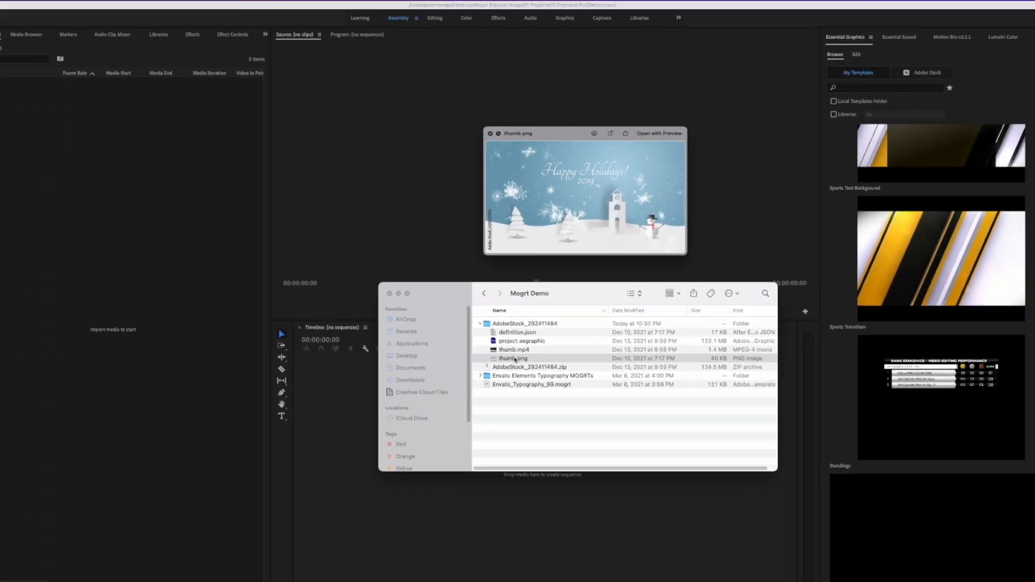
pyautogui.press('space')
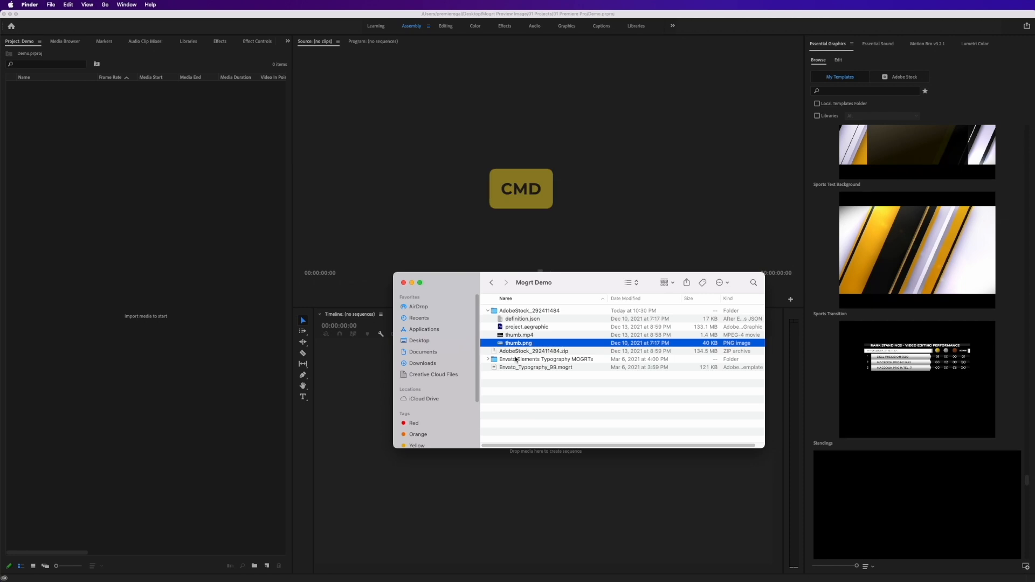
pyautogui.press('super+i')
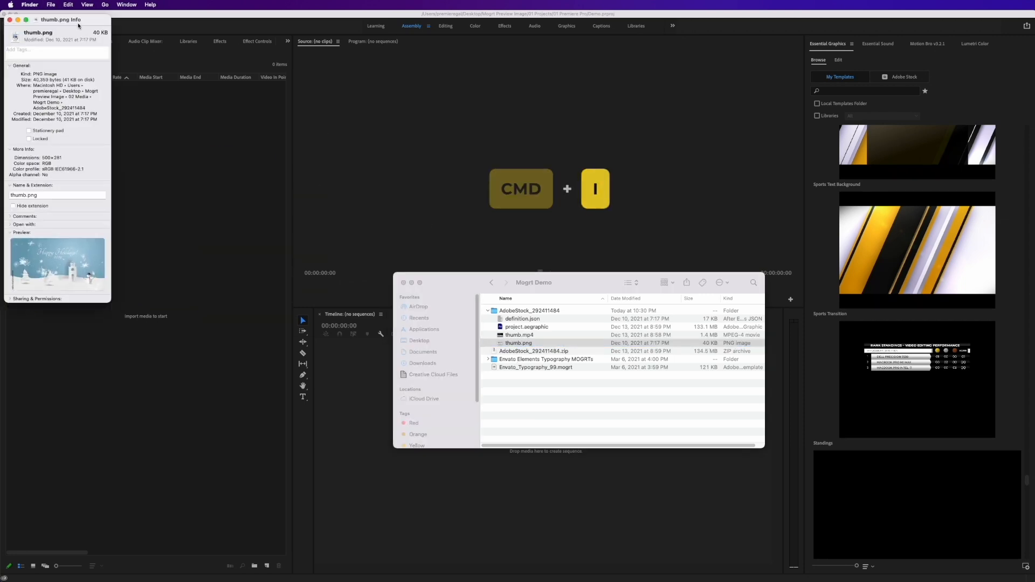
pyautogui.moveTo(77, 22); pyautogui.dragTo(315, 138)
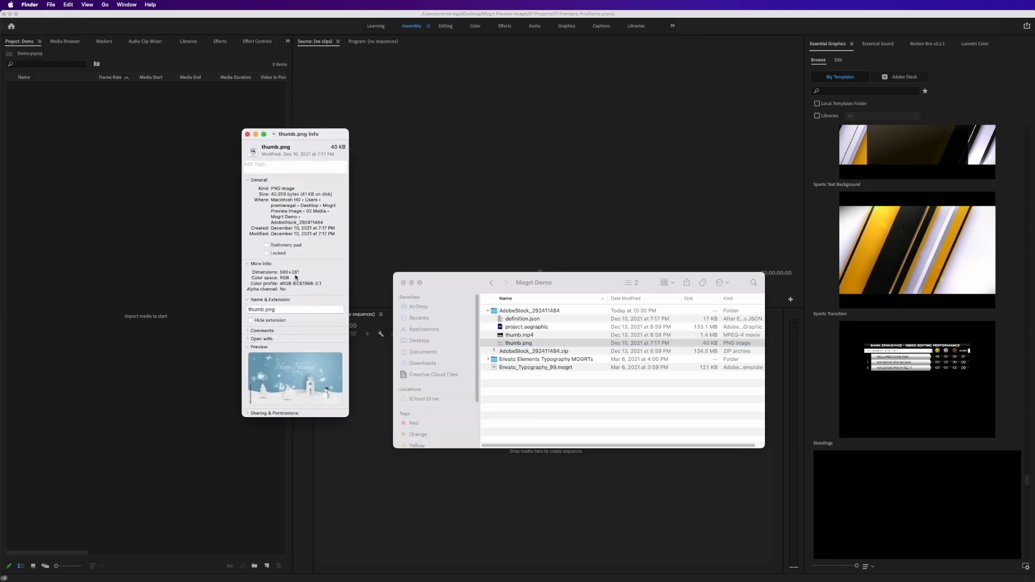
pyautogui.press('super+w')
# Change the extension of Envato_Typography_99.mogrt to .zip, then unzip the archive and expand the extracted folder.
pyautogui.click(516, 367)
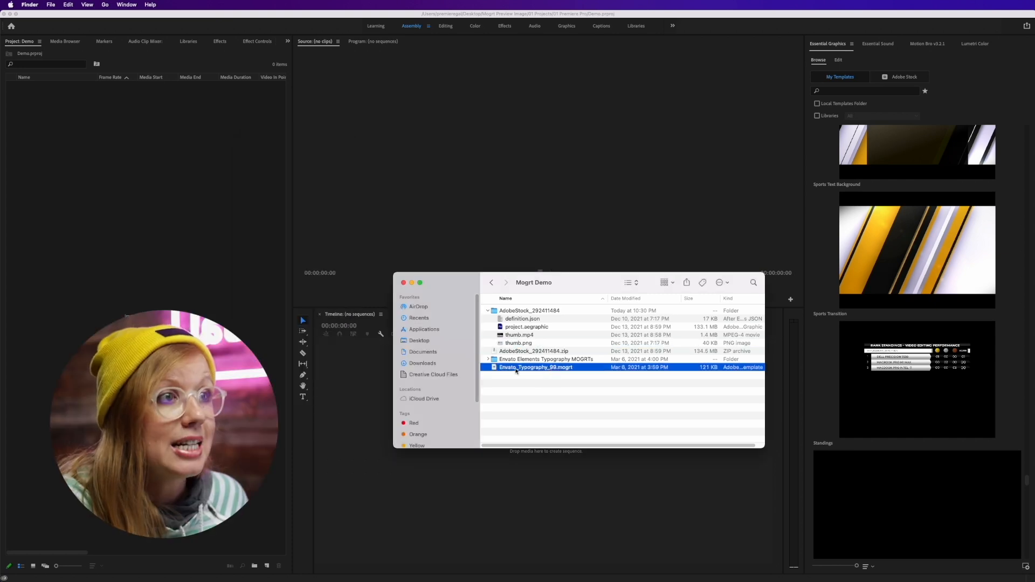
pyautogui.click(487, 310)
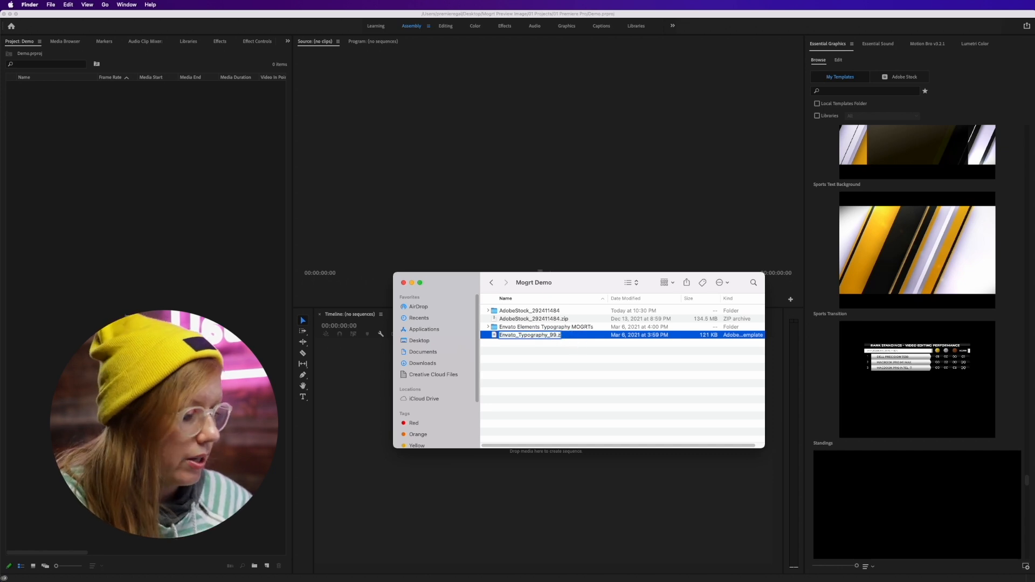
pyautogui.write('zip')
pyautogui.press('Return')
pyautogui.click(920, 312)
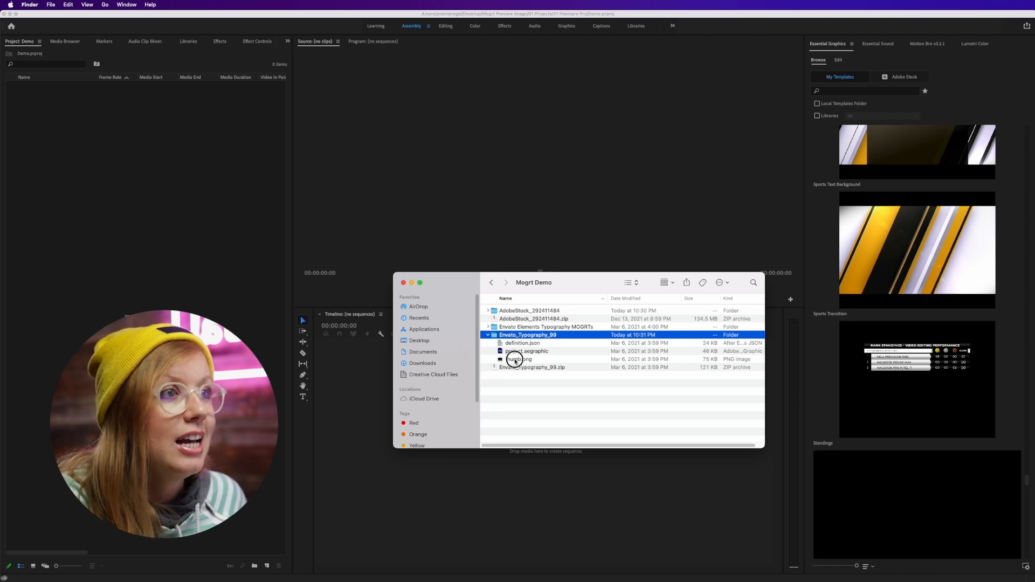
# Preview thumb.png in the Envato_Typography_99 folder and compare that folder's files with those in the AdobeStock_292411484 folder.
pyautogui.click(515, 360)
pyautogui.press('space')
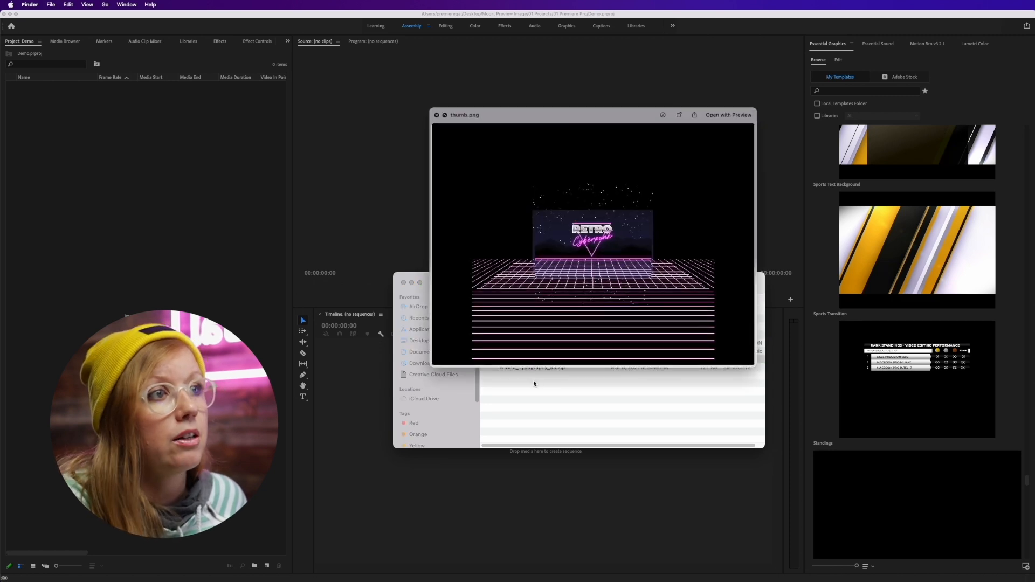
pyautogui.press('space')
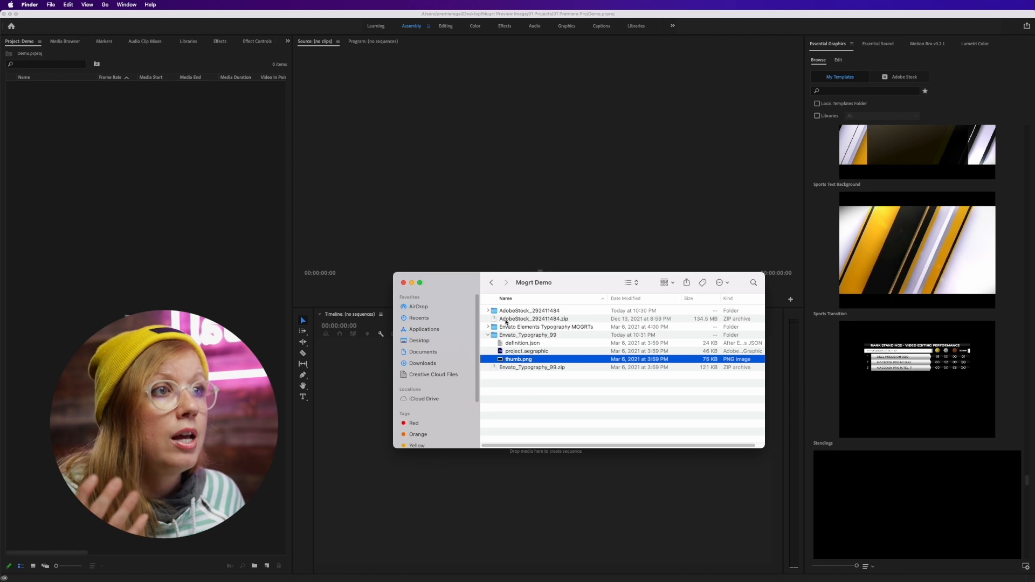
pyautogui.click(489, 311)
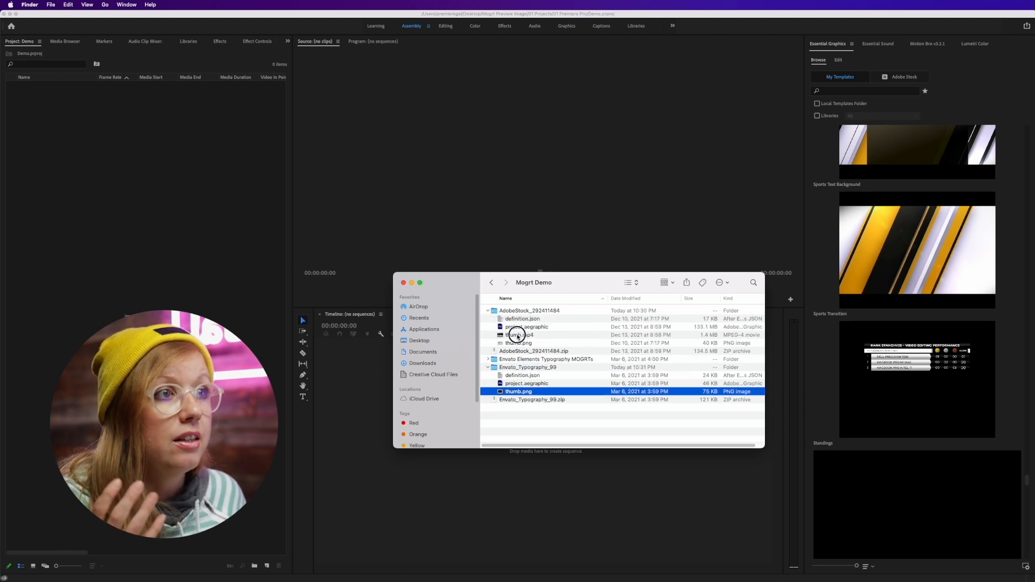
pyautogui.click(517, 336)
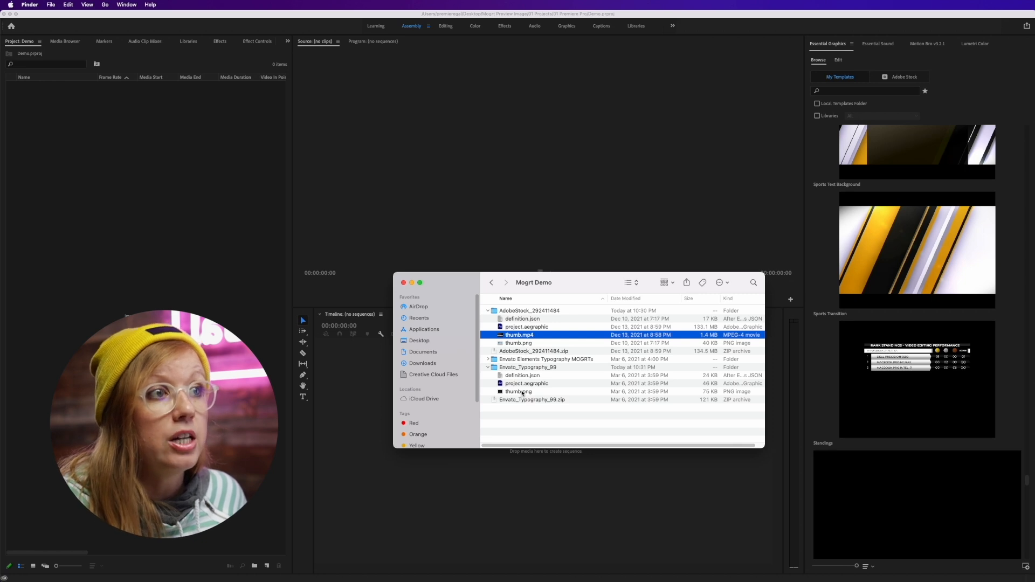
pyautogui.click(519, 369)
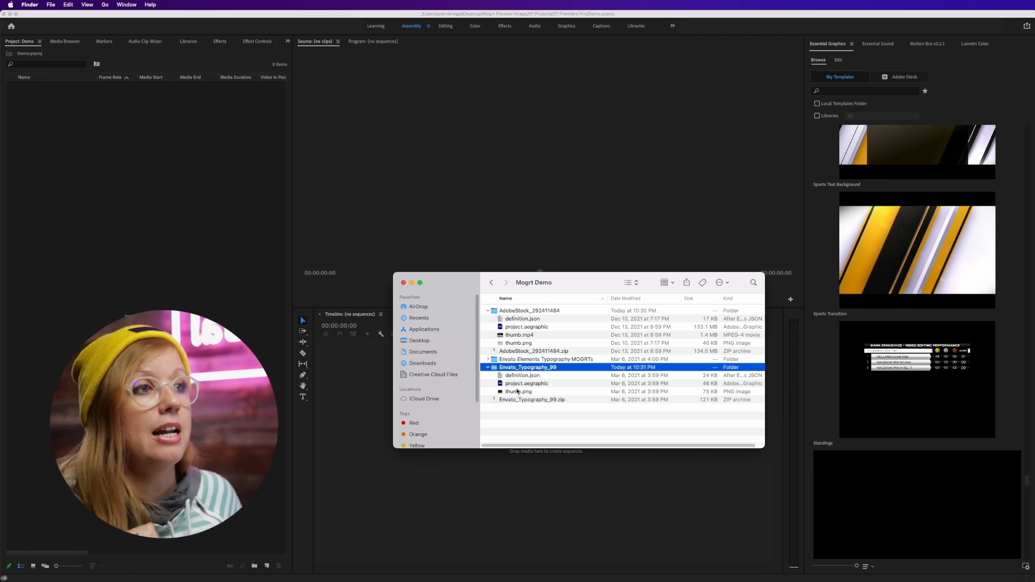
pyautogui.click(545, 412)
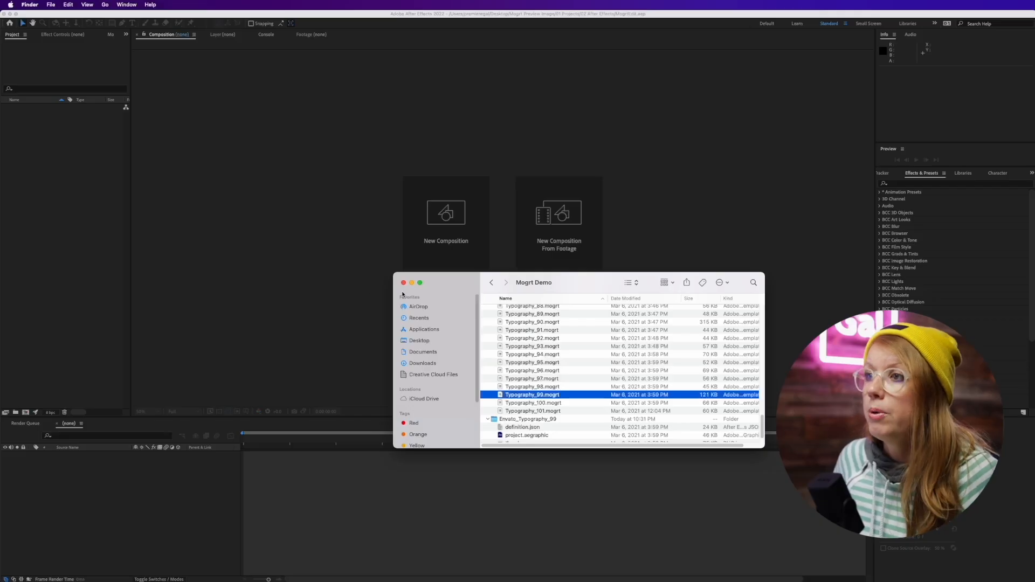
# Switch to After Effects, open Typography_99.mogrt as a project and extract it into the 02 After Effects folder.
pyautogui.click(243, 259)
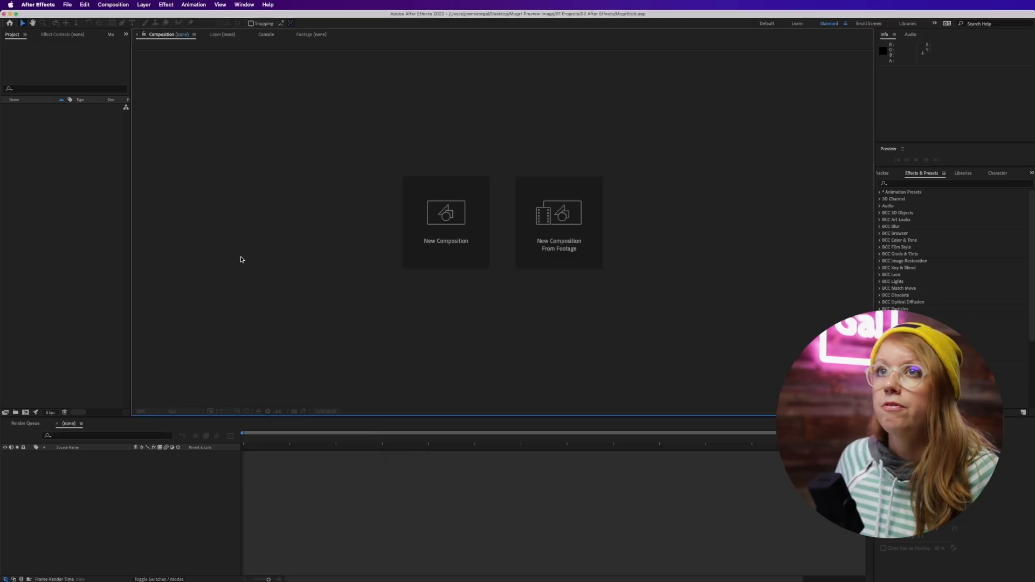
pyautogui.click(70, 4)
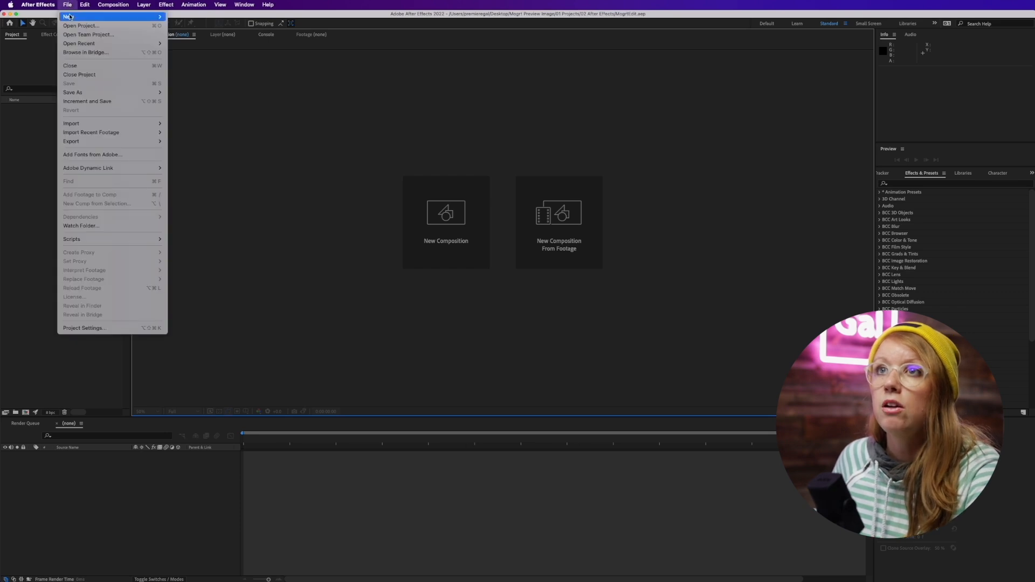
pyautogui.click(77, 27)
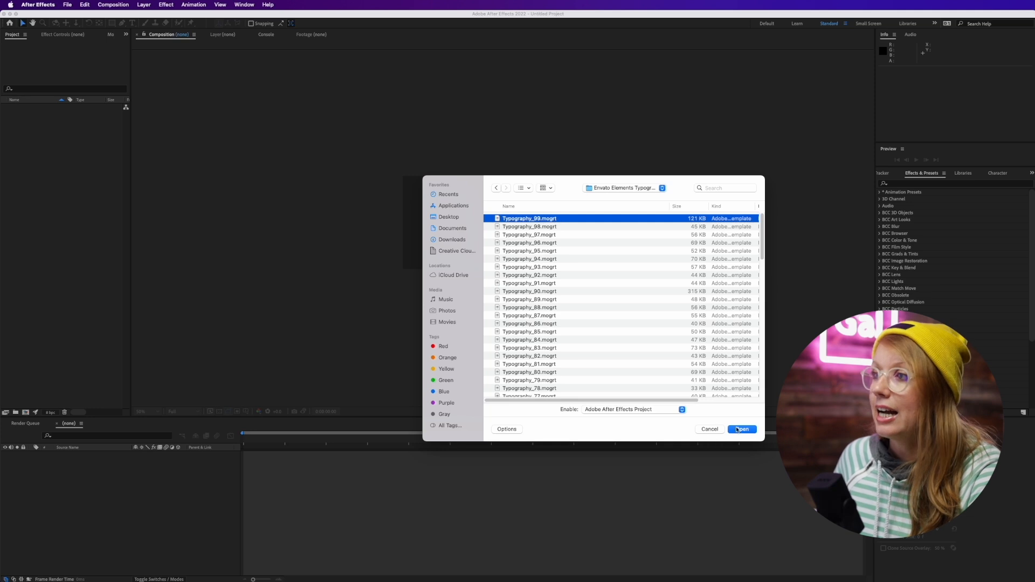
pyautogui.press('Return')
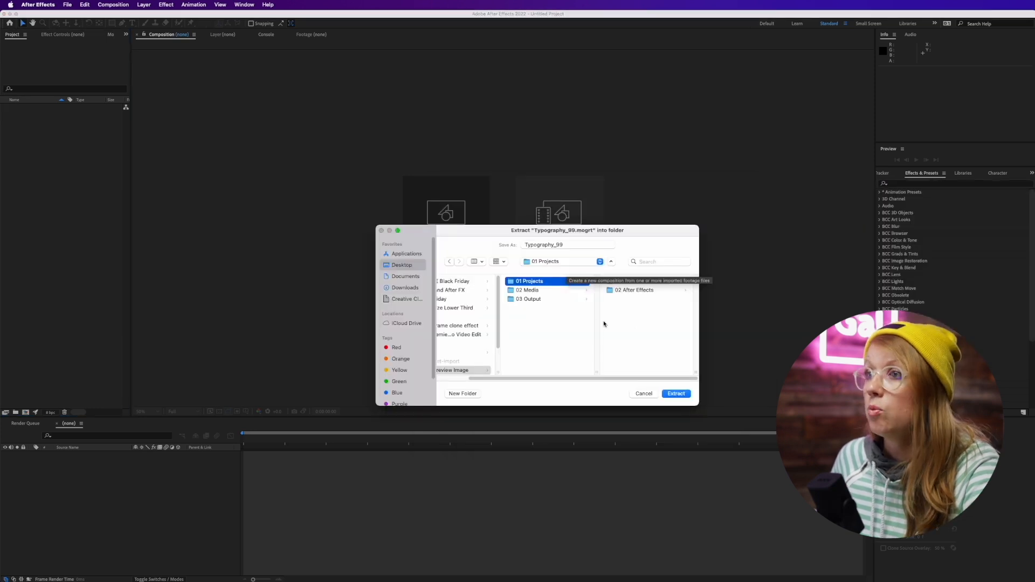
pyautogui.click(639, 290)
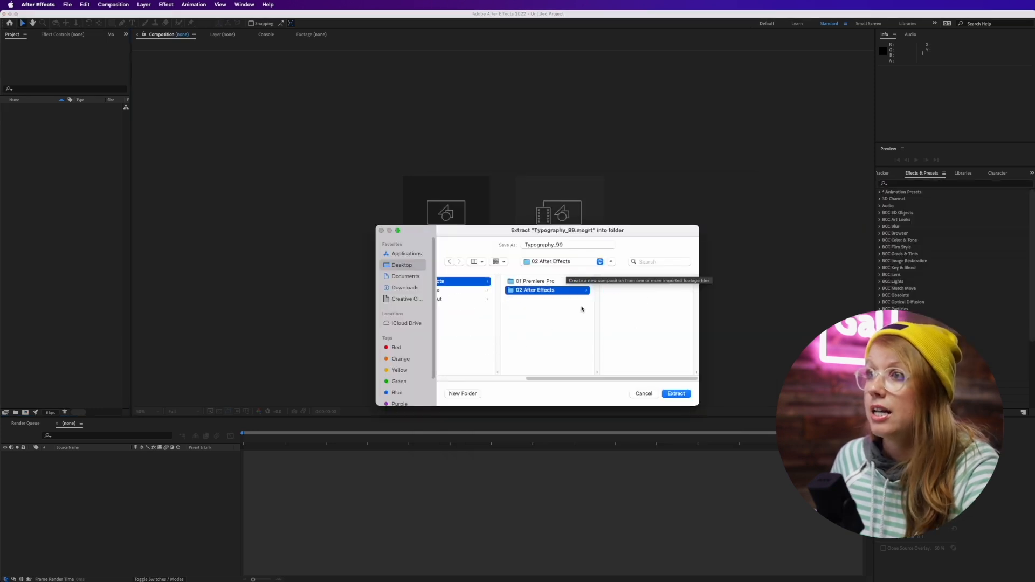
pyautogui.click(676, 394)
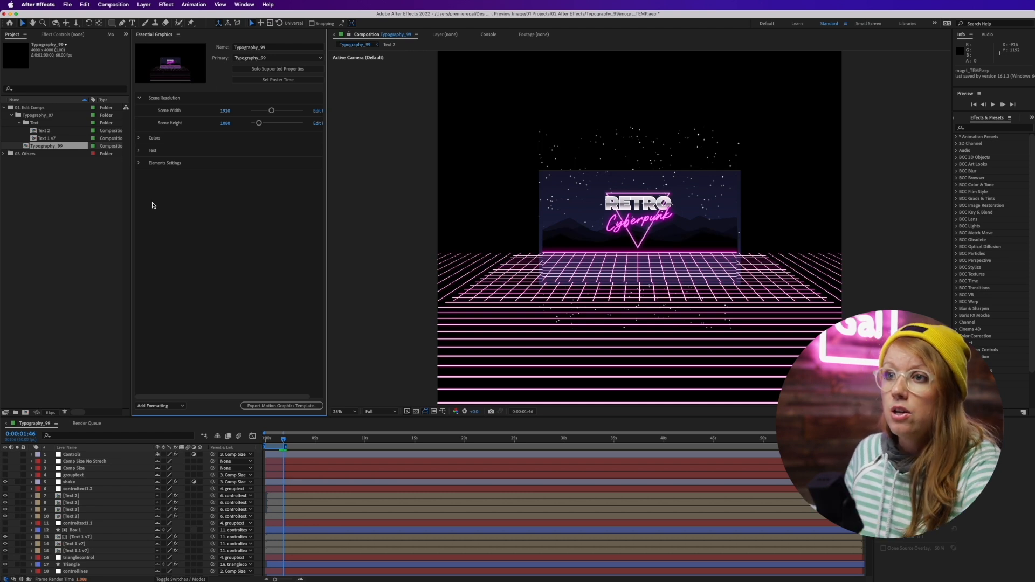
# Set the Typography_99 composition's size to 700 px wide and 394 px high.
pyautogui.click(56, 426)
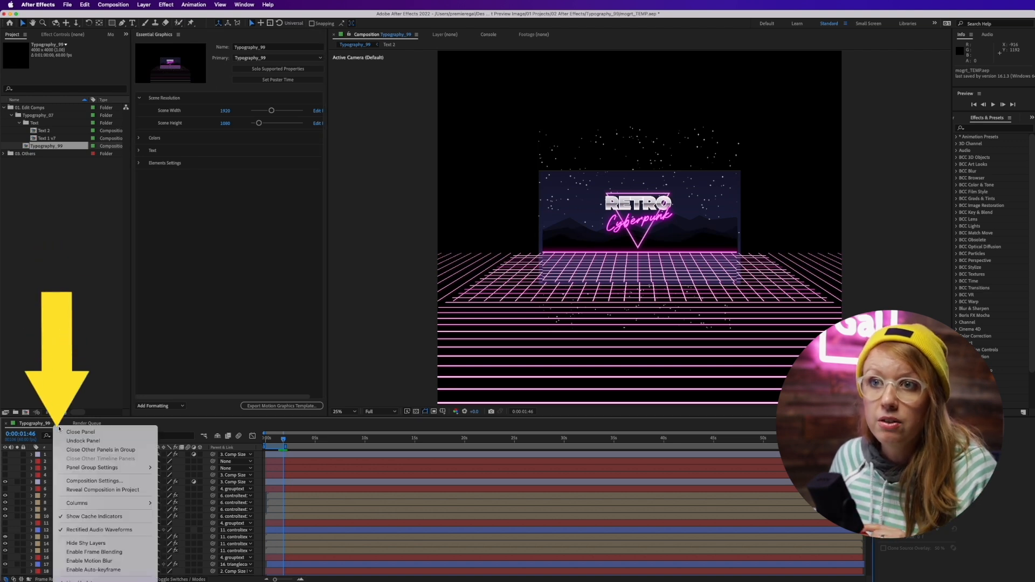
pyautogui.click(93, 481)
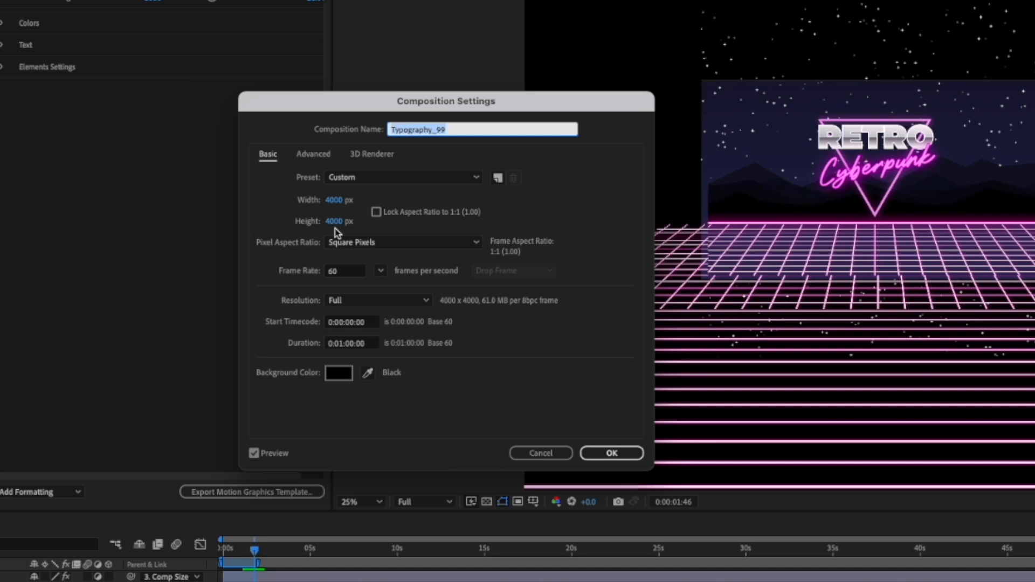
pyautogui.click(334, 200)
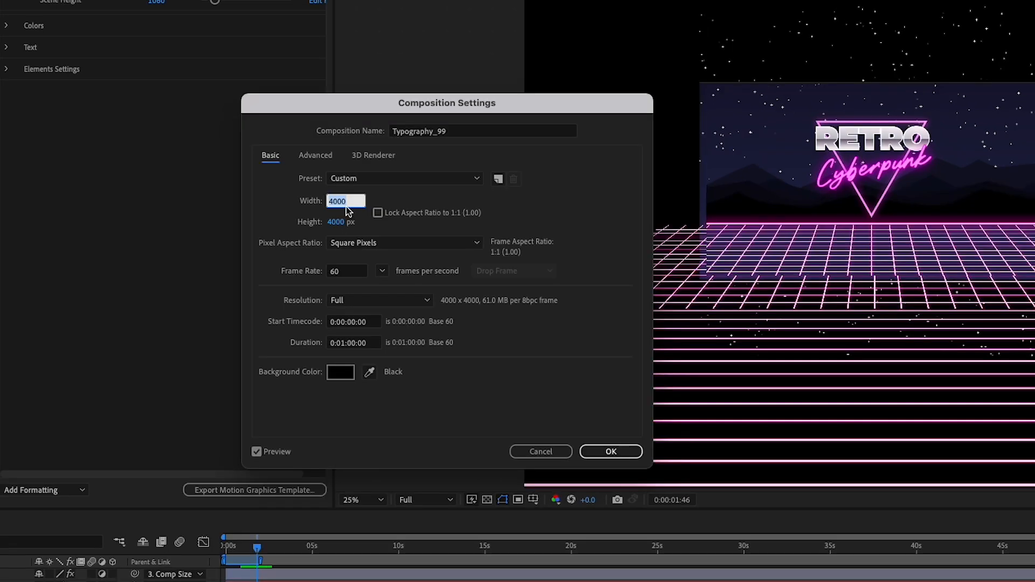
pyautogui.write('700')
pyautogui.press('Tab')
pyautogui.write('394')
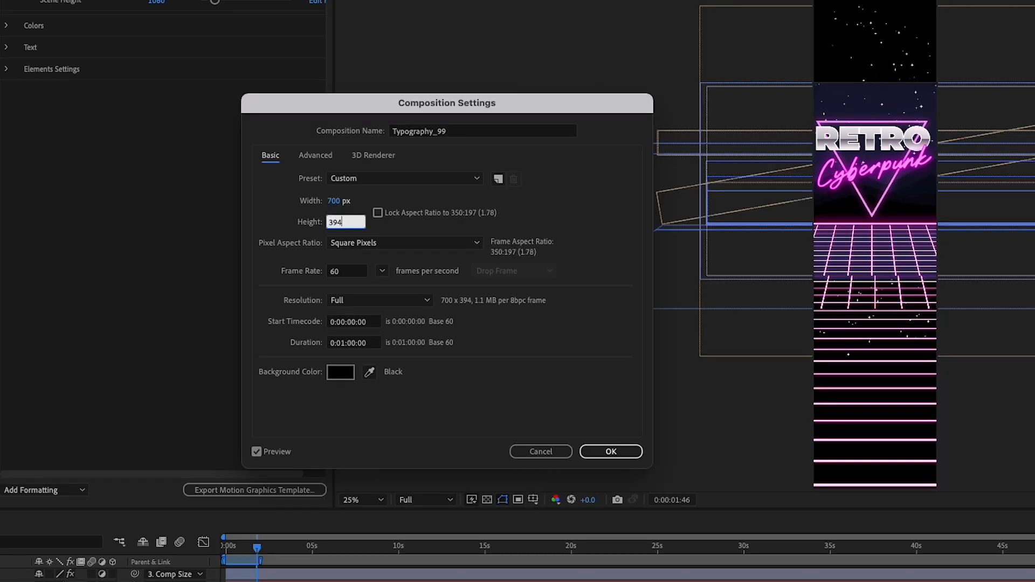
pyautogui.click(610, 452)
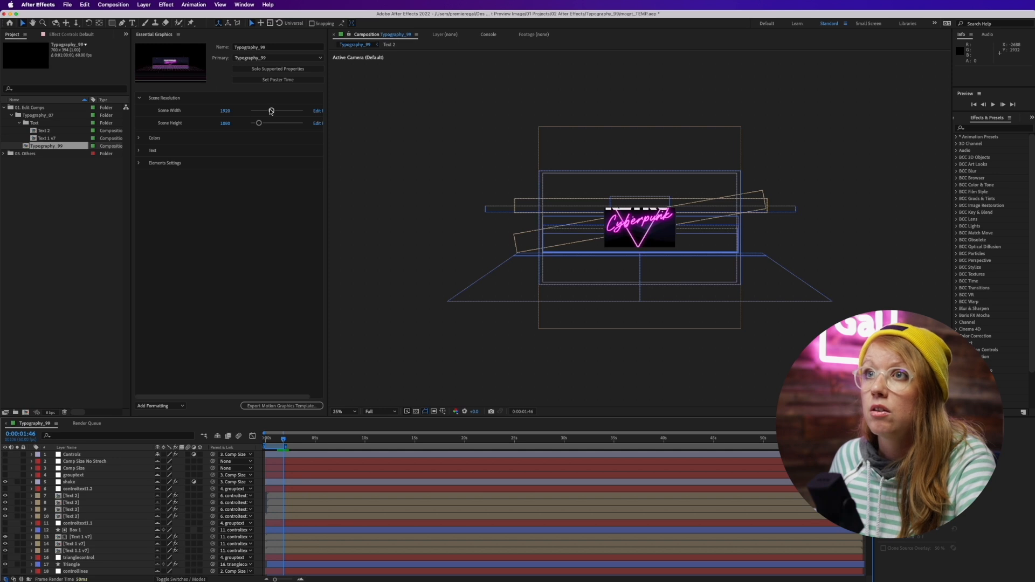
# Set the template's Scene Width to 700 and Scene Height to 540 so the graphic fits the smaller composition.
pyautogui.moveTo(271, 110); pyautogui.dragTo(251, 110)
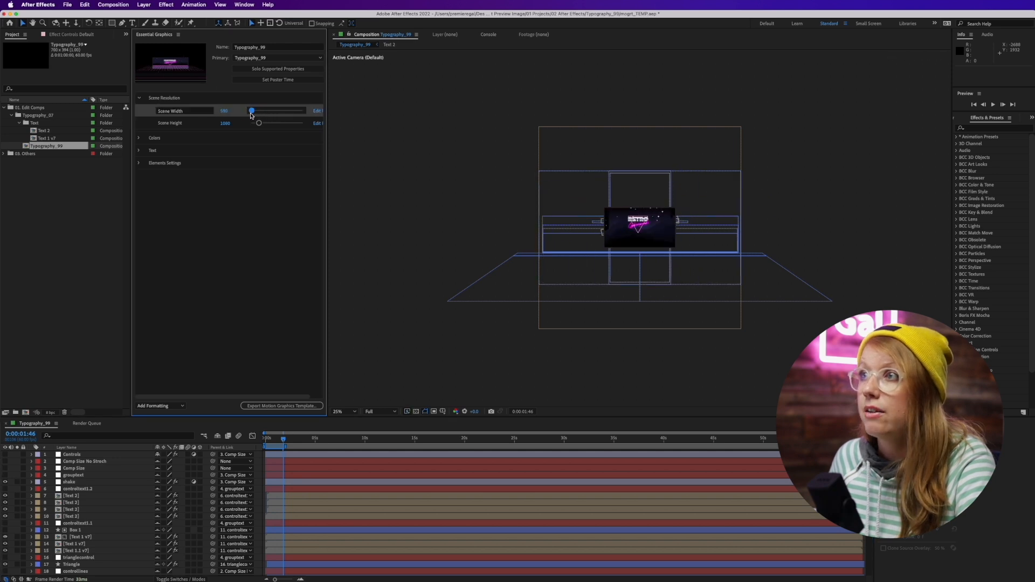
pyautogui.click(347, 412)
pyautogui.click(353, 422)
pyautogui.moveTo(283, 439); pyautogui.dragTo(379, 456)
pyautogui.click(348, 411)
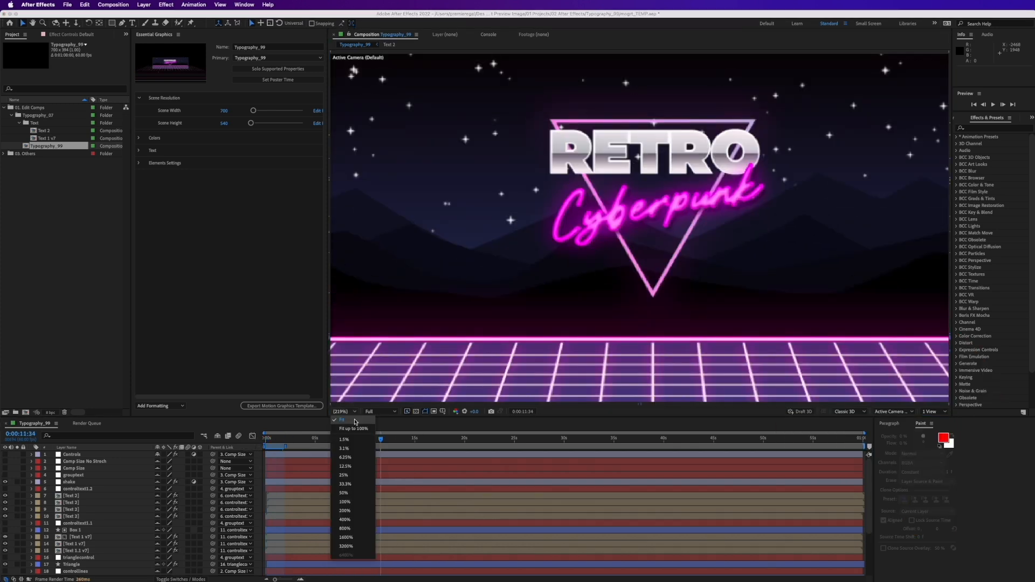
# Shorten the Typography_99 composition's work area so that it ends at 0:00:10:00.
pyautogui.click(305, 439)
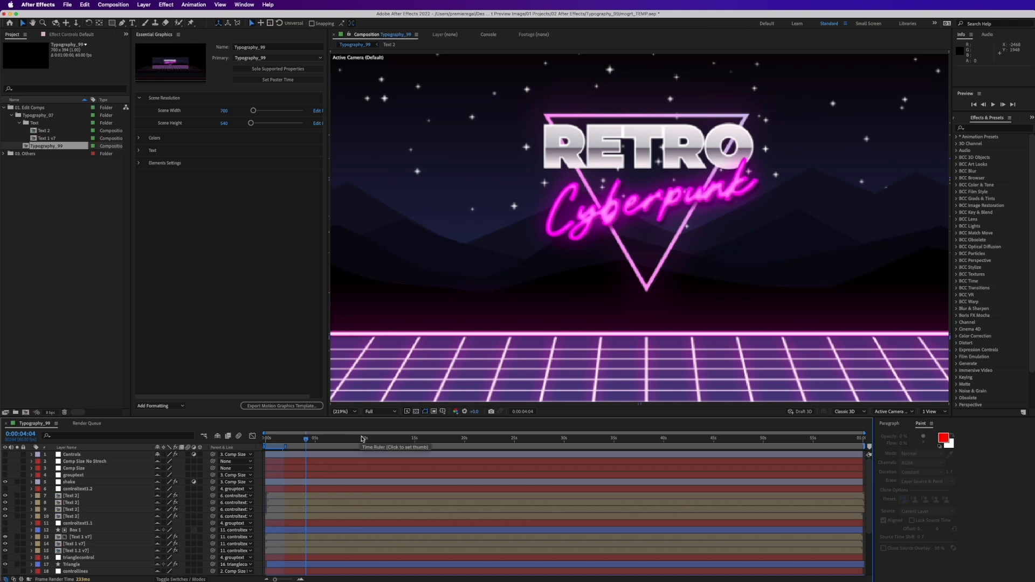
pyautogui.click(364, 439)
pyautogui.moveTo(364, 440); pyautogui.dragTo(365, 440)
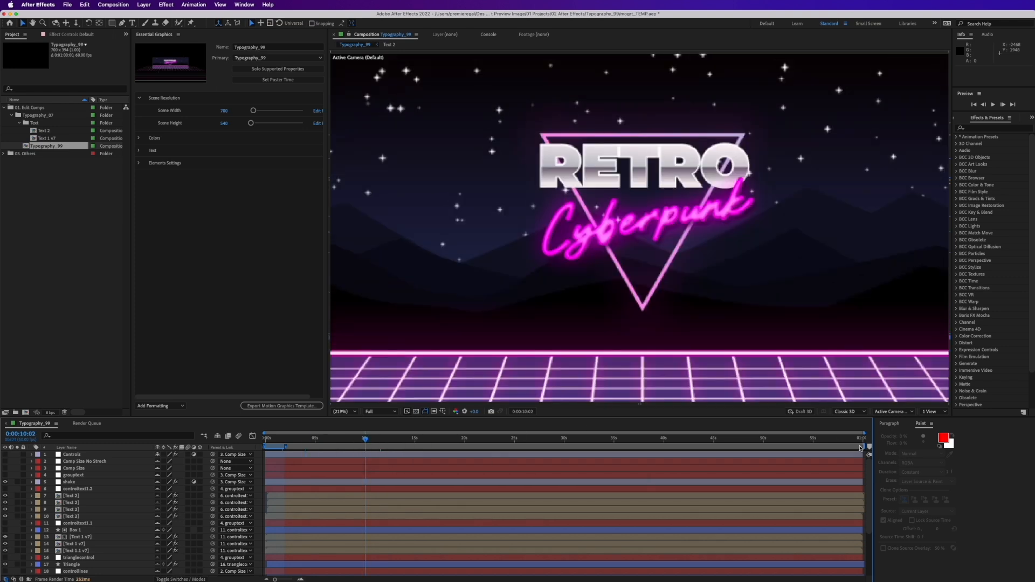
pyautogui.moveTo(867, 446); pyautogui.dragTo(367, 423)
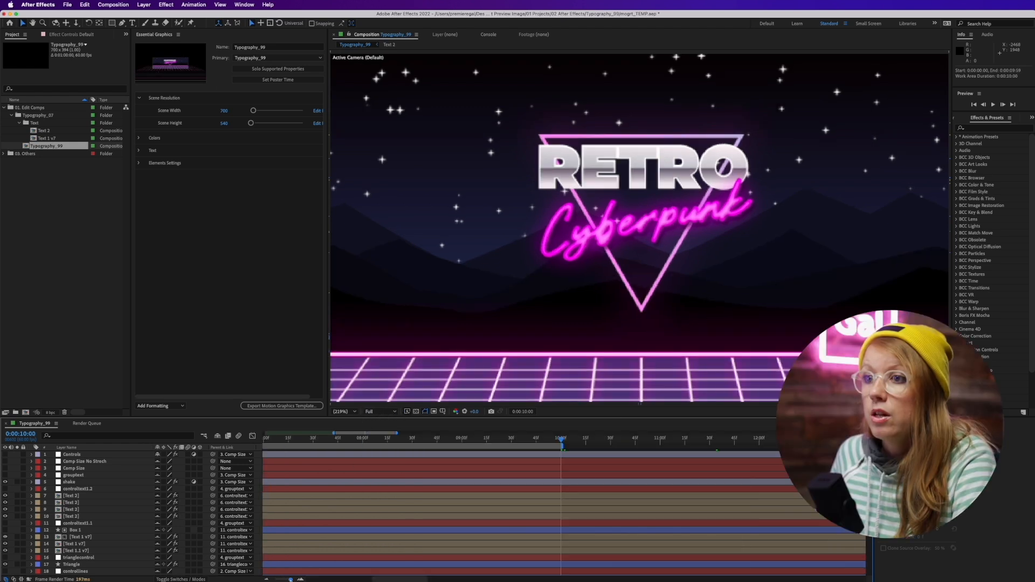
pyautogui.moveTo(279, 580); pyautogui.dragTo(252, 580)
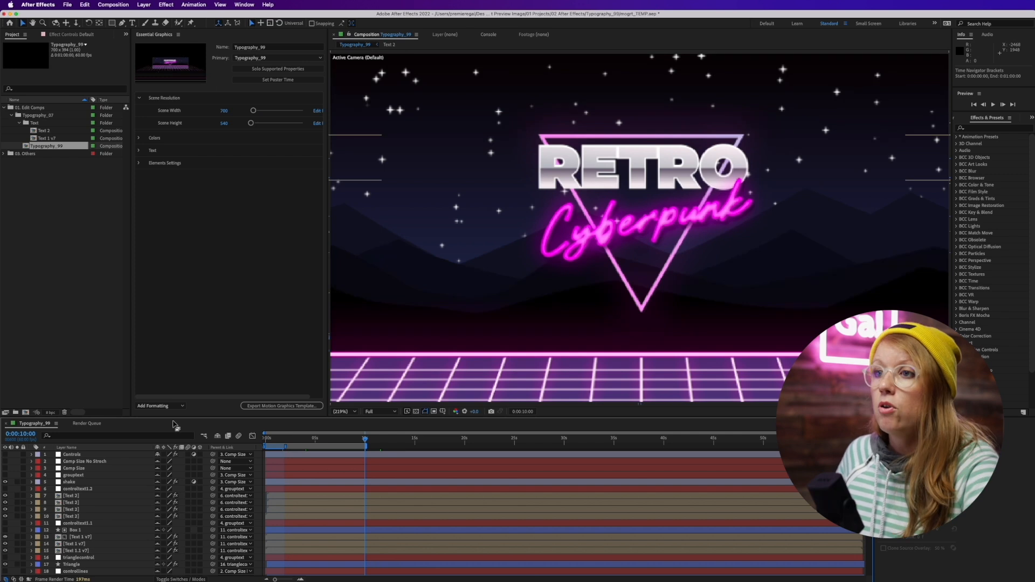
# Send the Typography_99 composition to the Adobe Media Encoder queue and choose the Match Source - High bitrate preset for its H.264 export.
pyautogui.click(67, 5)
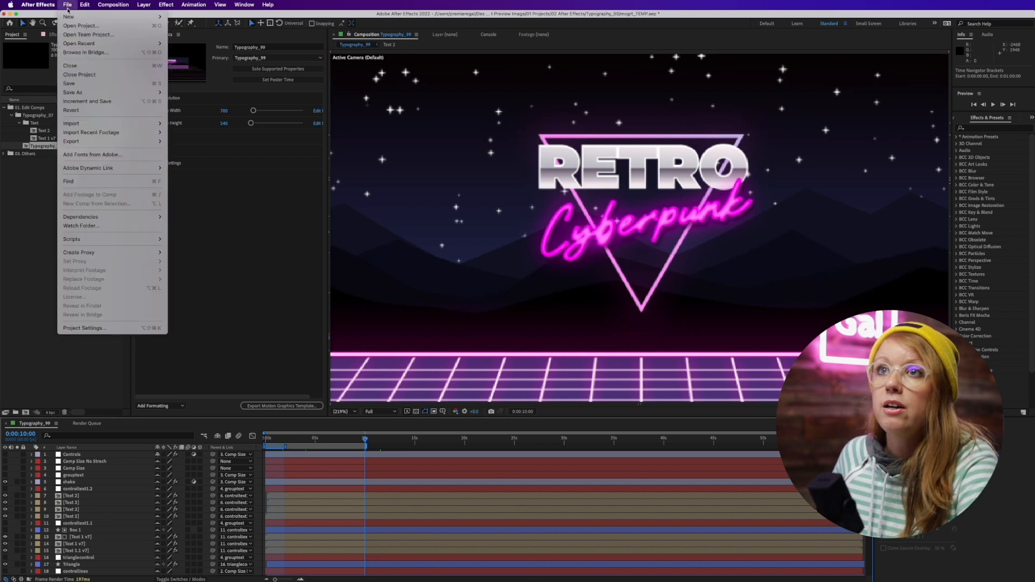
pyautogui.moveTo(104, 144)
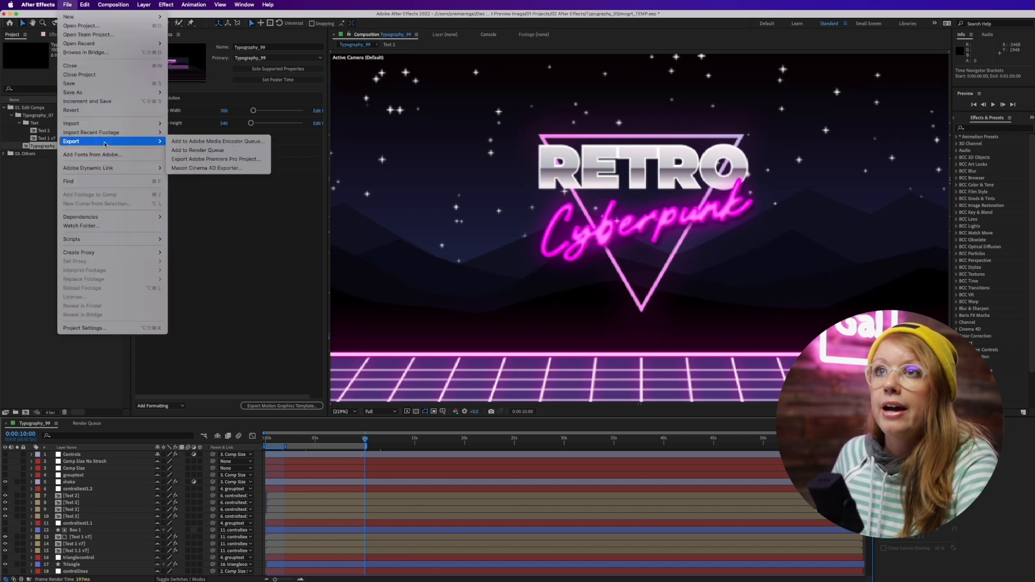
pyautogui.click(187, 143)
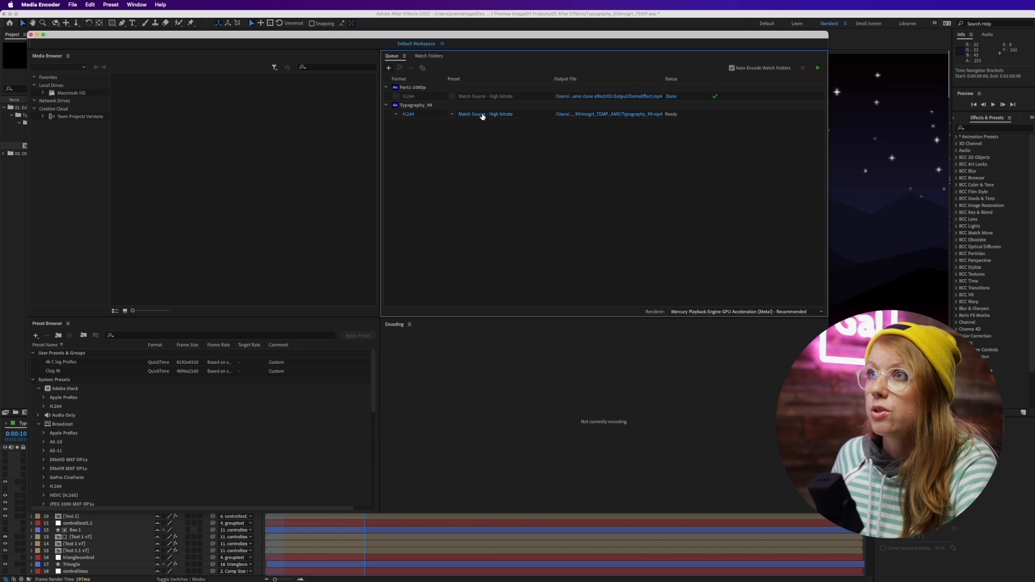
pyautogui.click(480, 114)
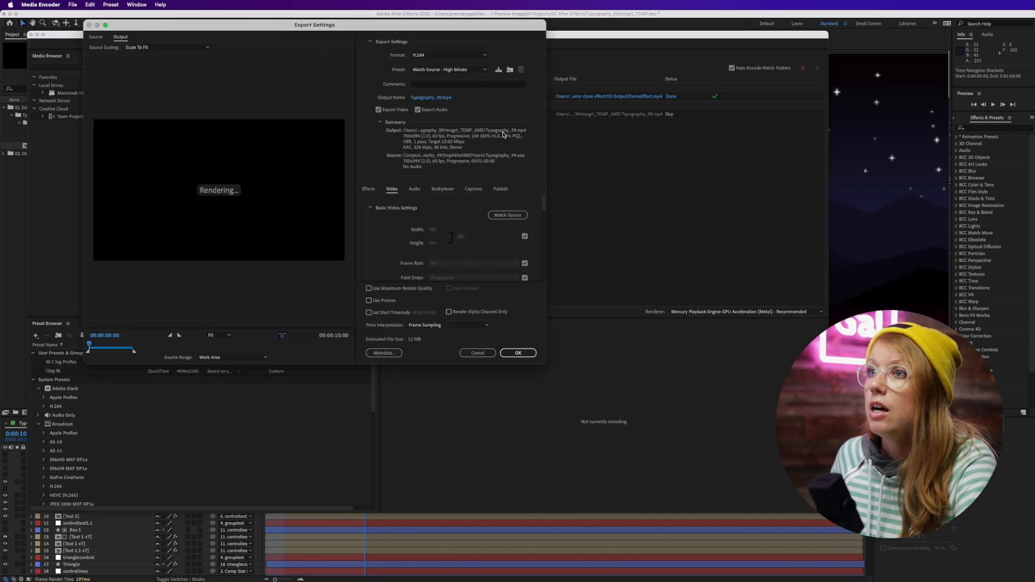
pyautogui.click(437, 70)
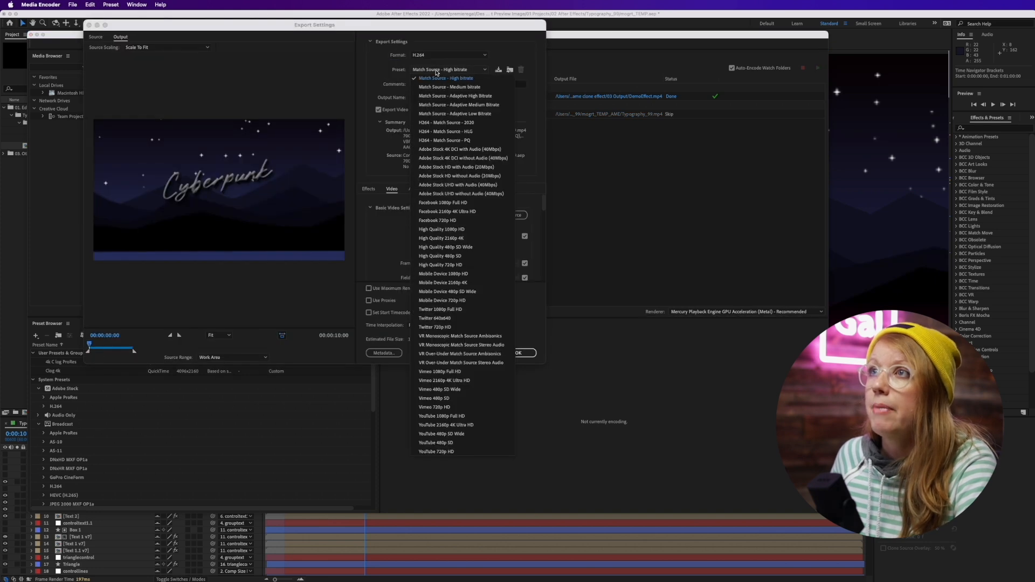
pyautogui.click(441, 77)
# Output the video as thumb into the Mogrt Demo folder's Envato_Typography_99 subfolder, accept the export settings and start the encoding queue.
pyautogui.click(431, 97)
pyautogui.moveTo(462, 320); pyautogui.dragTo(336, 311)
pyautogui.click(442, 248)
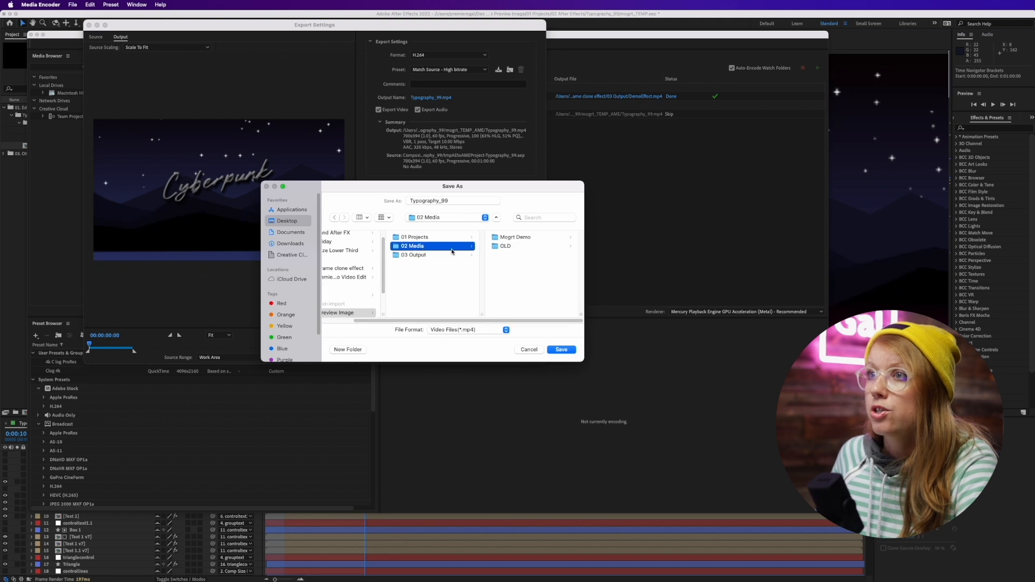
pyautogui.click(515, 238)
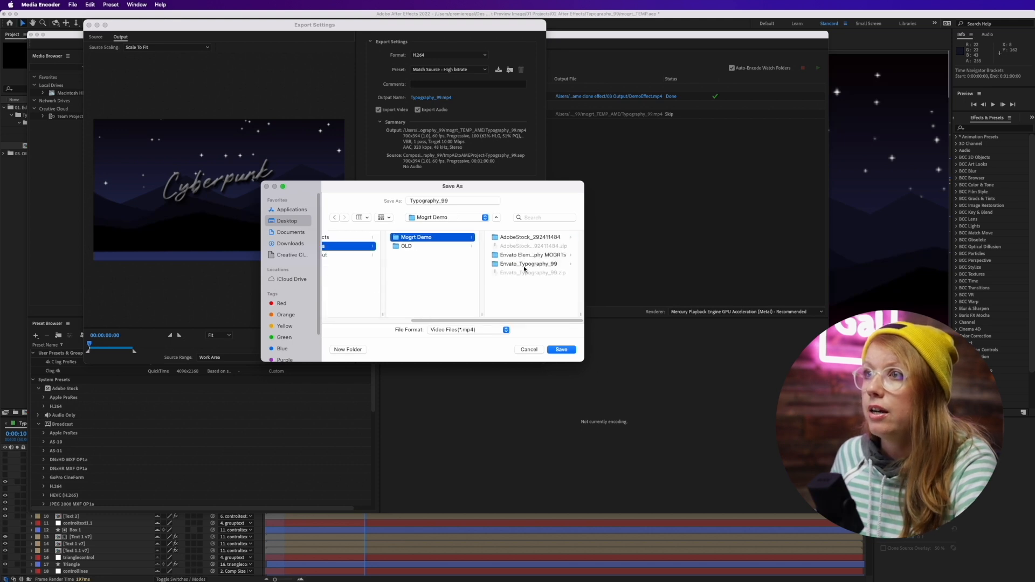
pyautogui.click(525, 265)
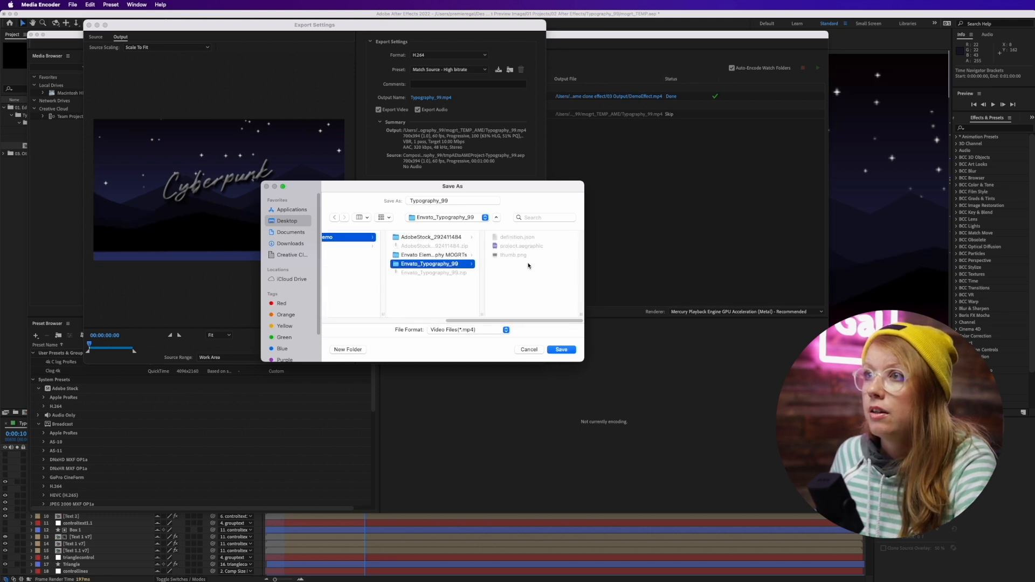
pyautogui.doubleClick(439, 200)
pyautogui.write('thum')
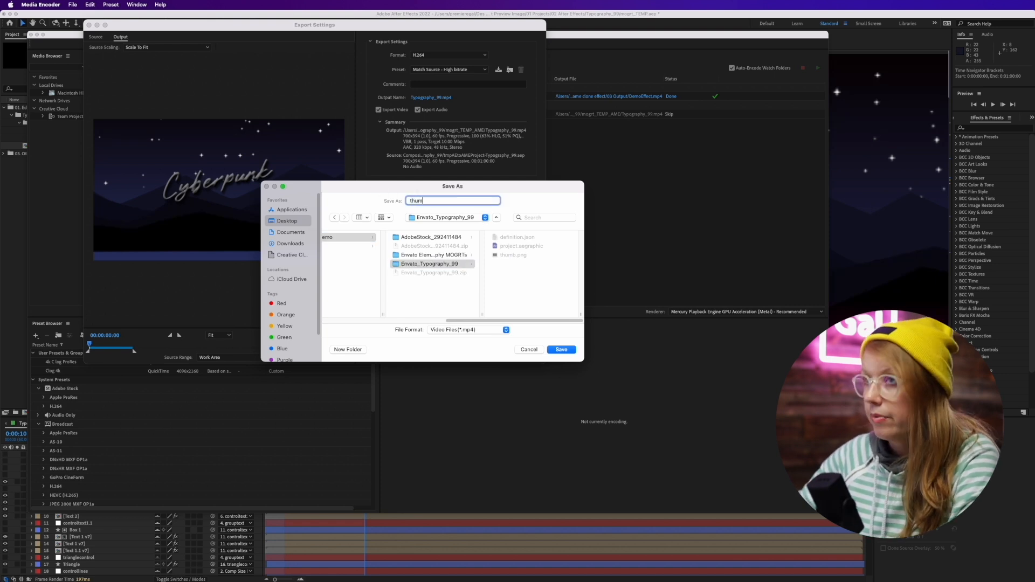
pyautogui.write('b')
pyautogui.click(561, 349)
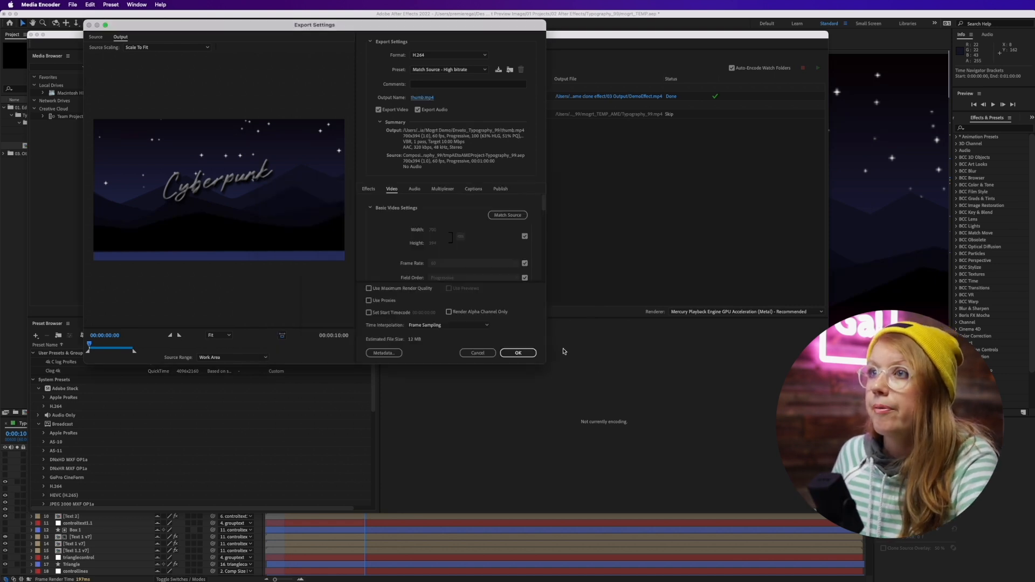
pyautogui.click(517, 353)
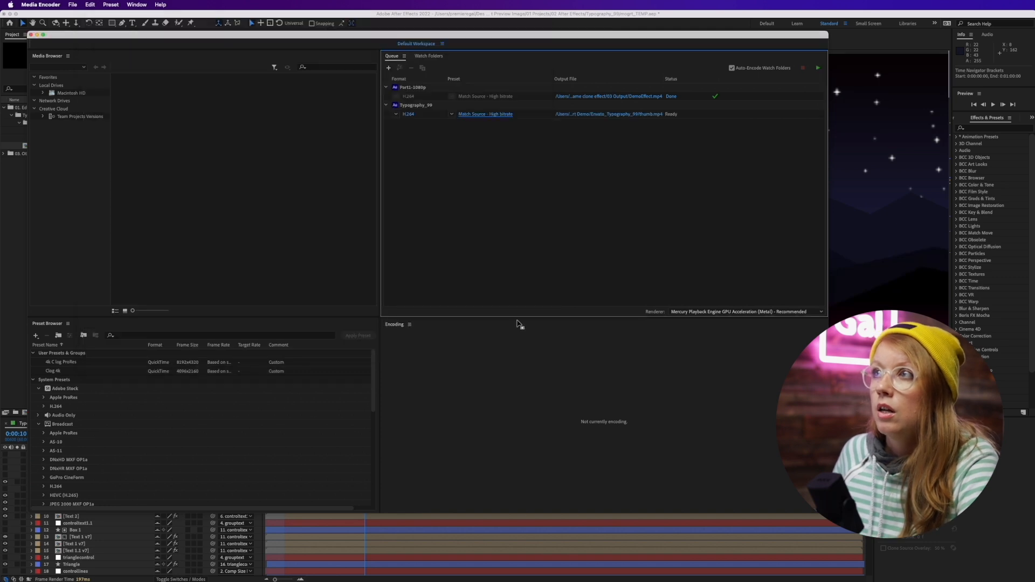
pyautogui.click(816, 69)
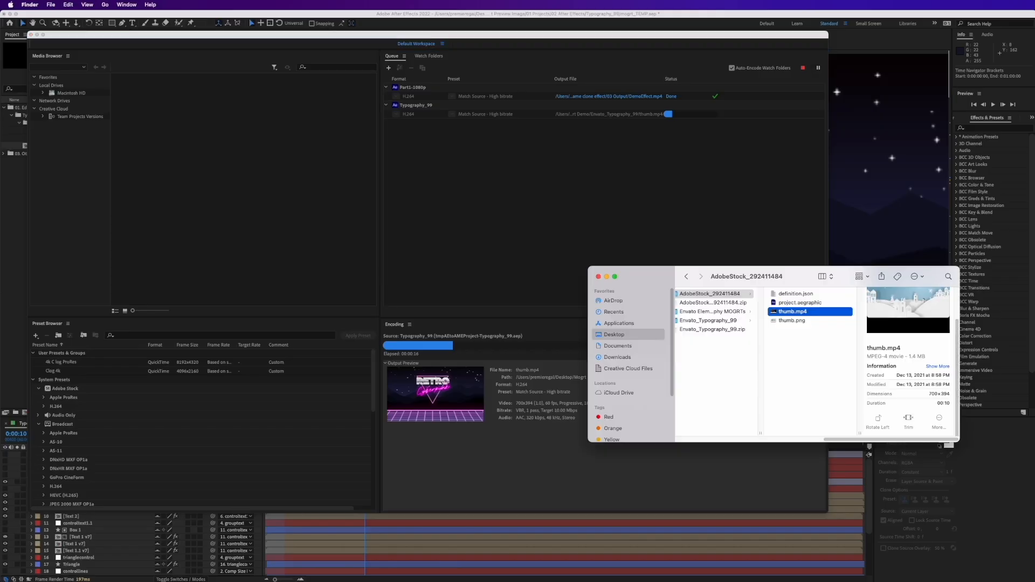
# Check the AdobeStock_292411484 folder's thumb.png as reference and set the Typography_99 composition's size in After Effects to 500 px wide and 281 px high.
pyautogui.press('Down')
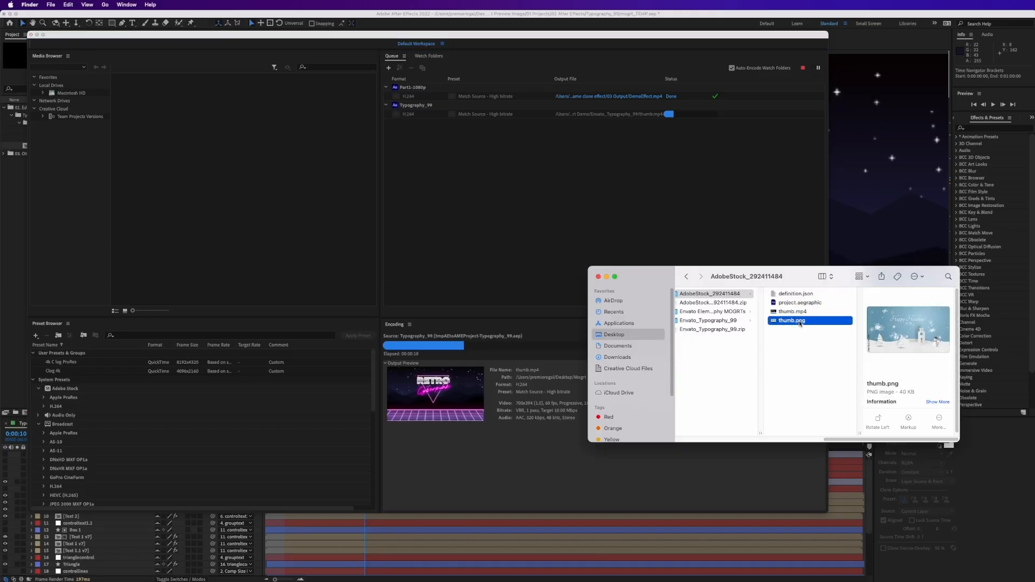
pyautogui.scroll(-2, 882, 390)
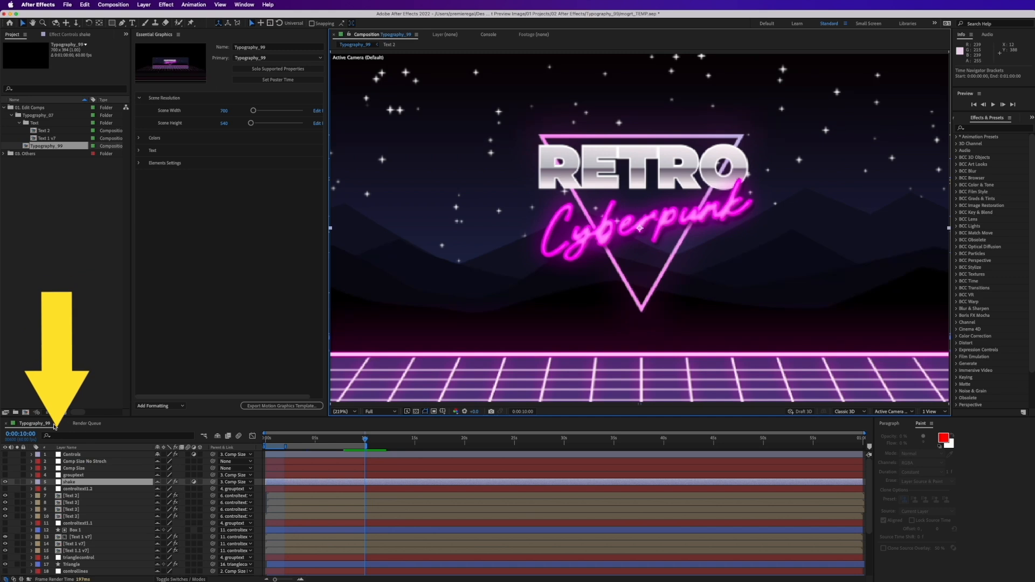
pyautogui.click(54, 426)
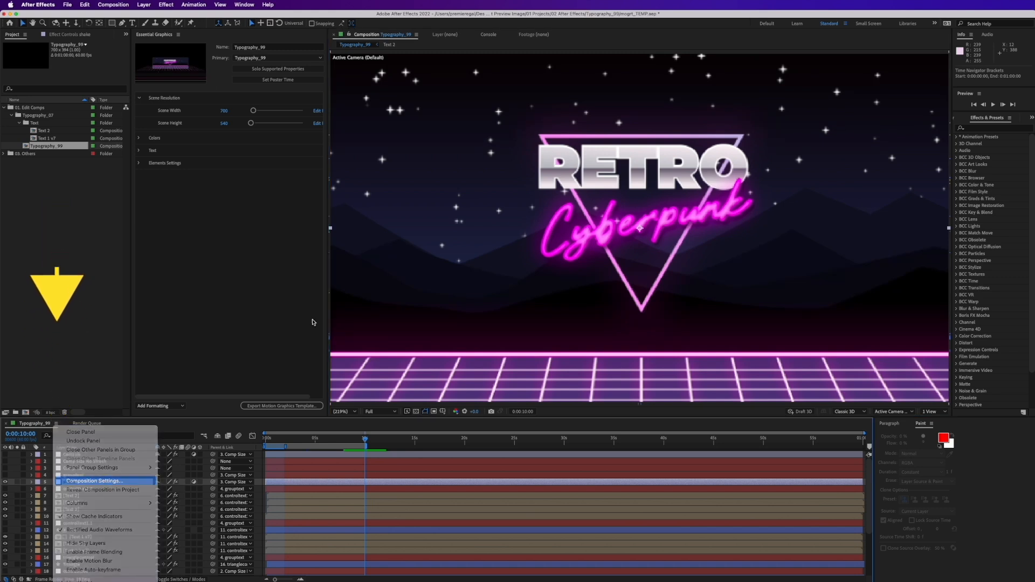
pyautogui.click(330, 239)
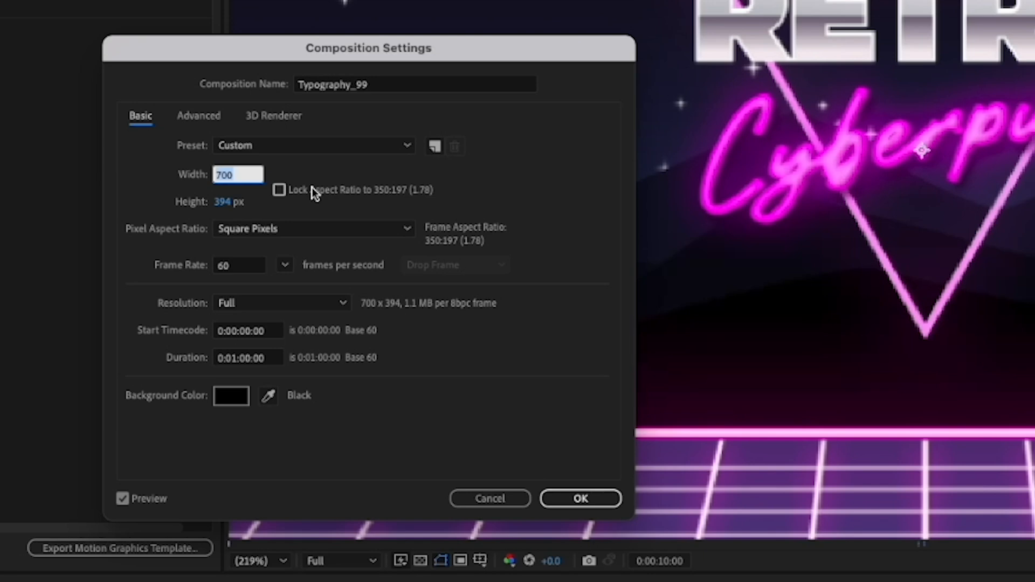
pyautogui.write('500')
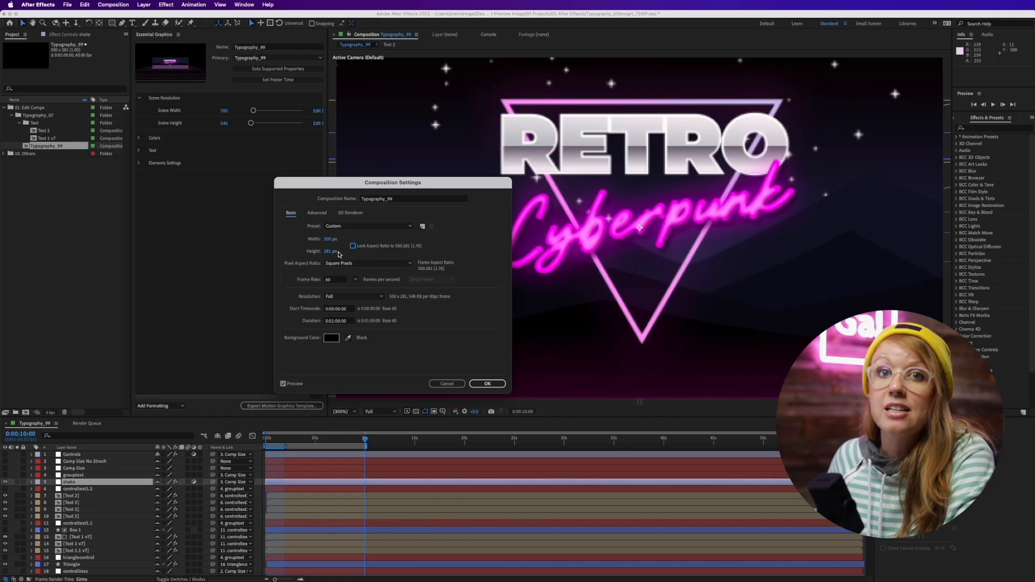
pyautogui.click(487, 384)
pyautogui.scroll(2, 489, 364)
pyautogui.click(347, 412)
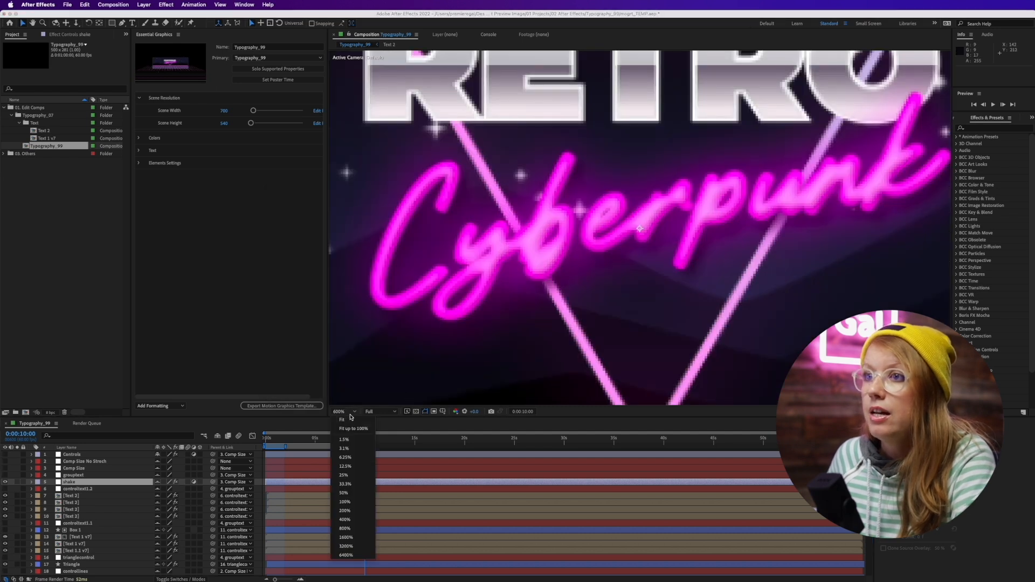
pyautogui.click(351, 421)
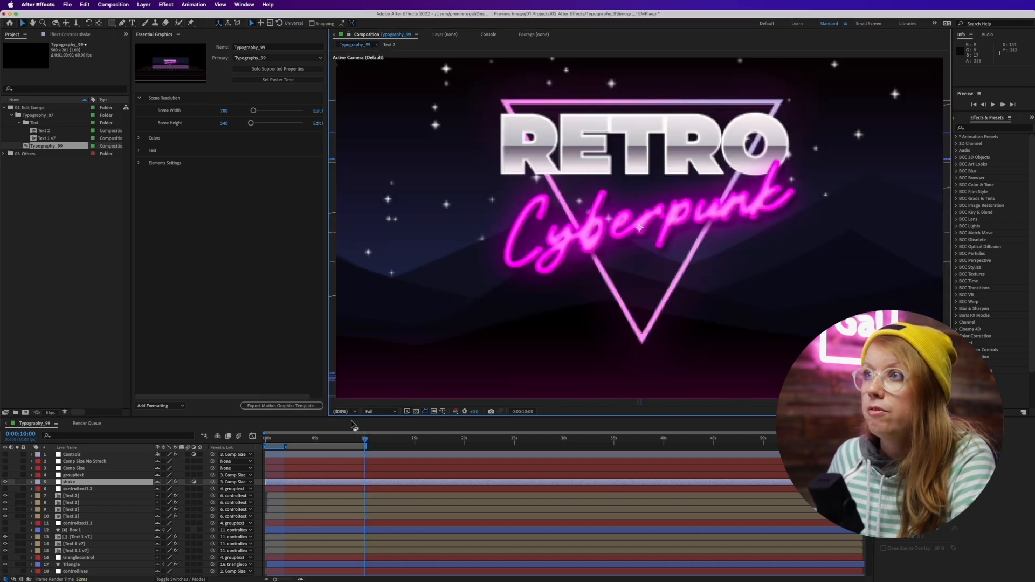
# Set the template's Scene Width to 540 and Scene Height to 540 so the graphic fits the composition.
pyautogui.click(224, 111)
pyautogui.write('540')
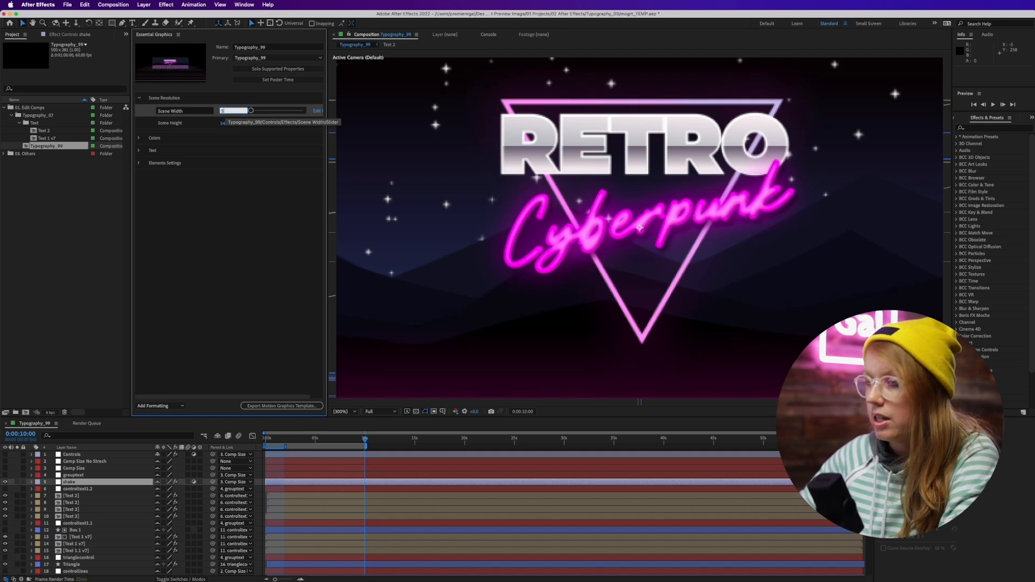
pyautogui.press('Return')
pyautogui.click(225, 123)
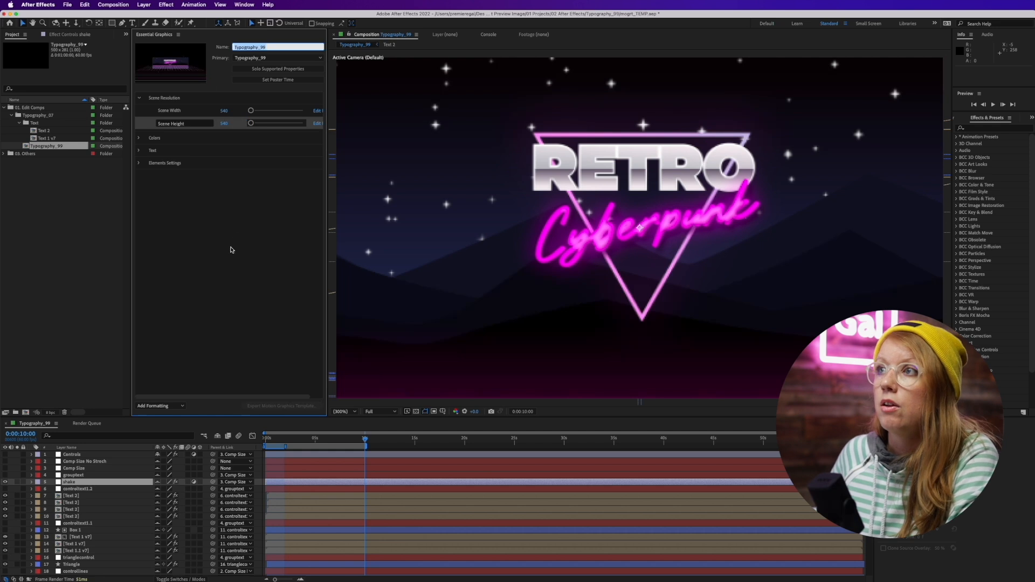
pyautogui.write('540')
pyautogui.press('Return')
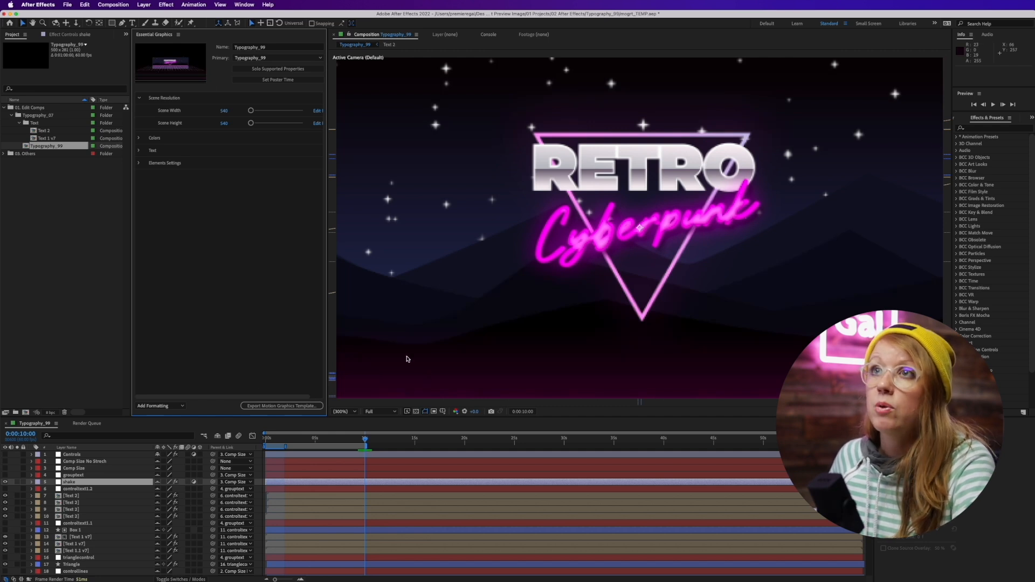
# Save the composition's current frame as a file named thumb in the Mogrt Demo folder's Envato_Typography_99 subfolder.
pyautogui.click(112, 5)
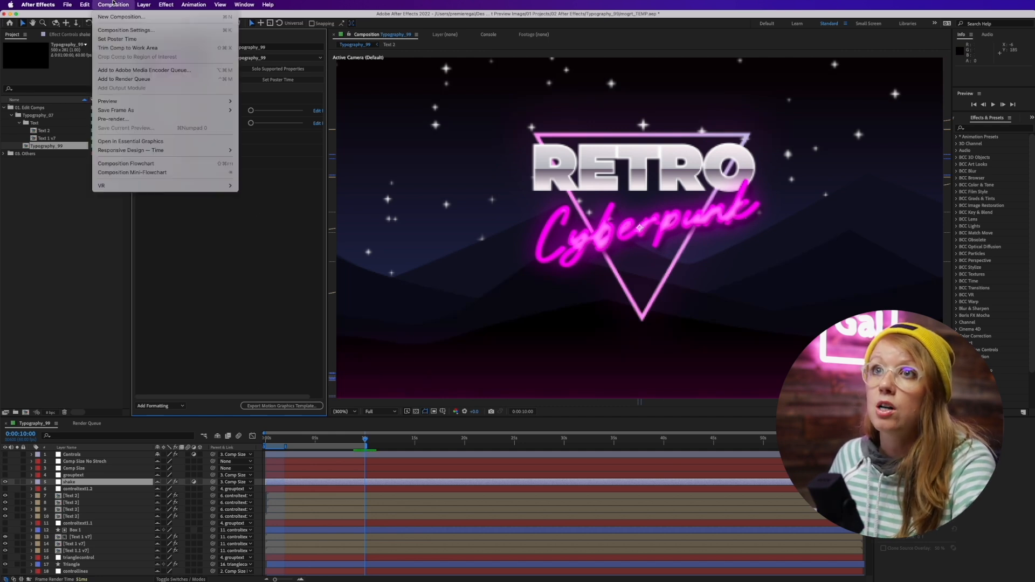
pyautogui.moveTo(142, 114)
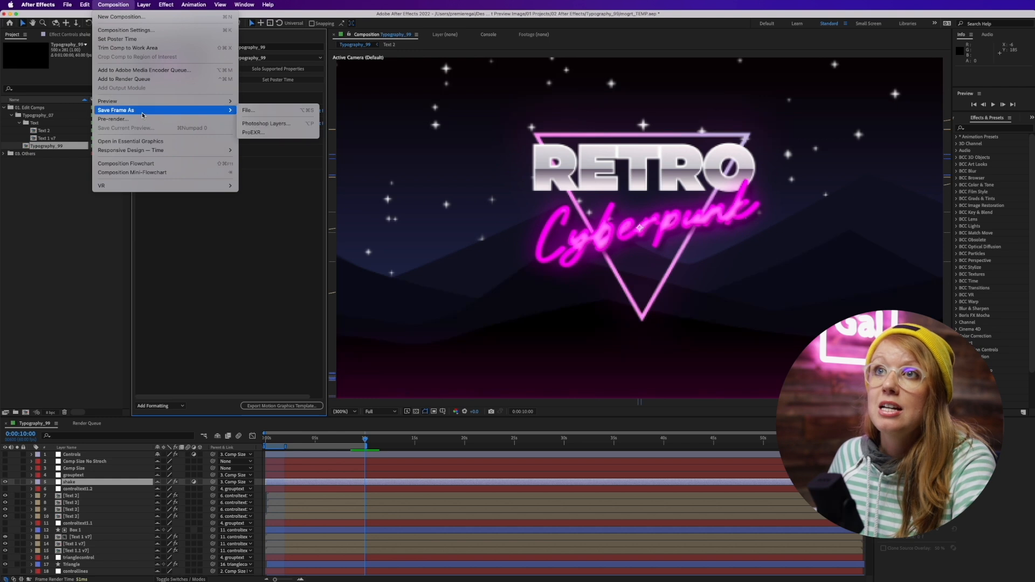
pyautogui.click(252, 110)
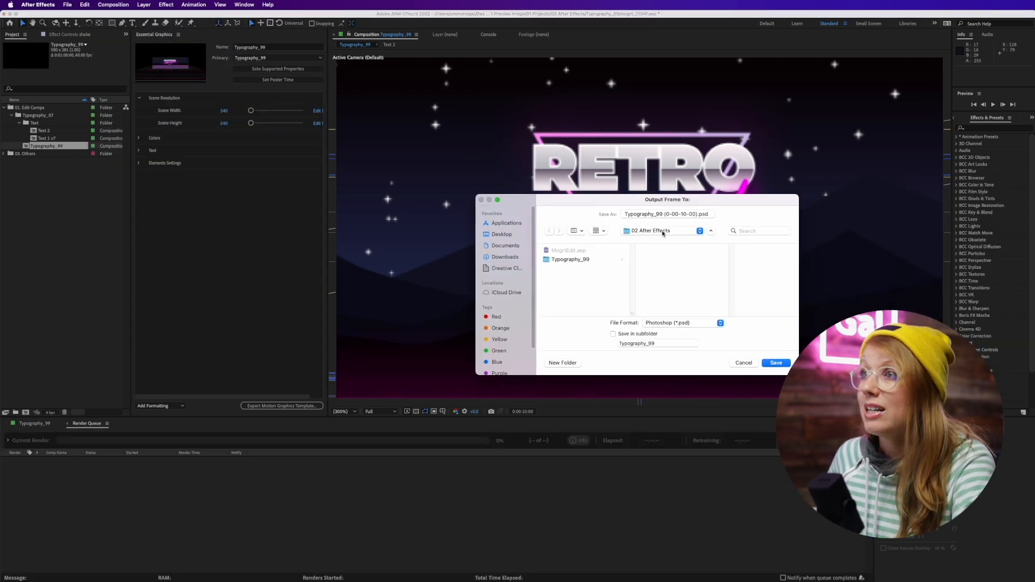
pyautogui.click(662, 232)
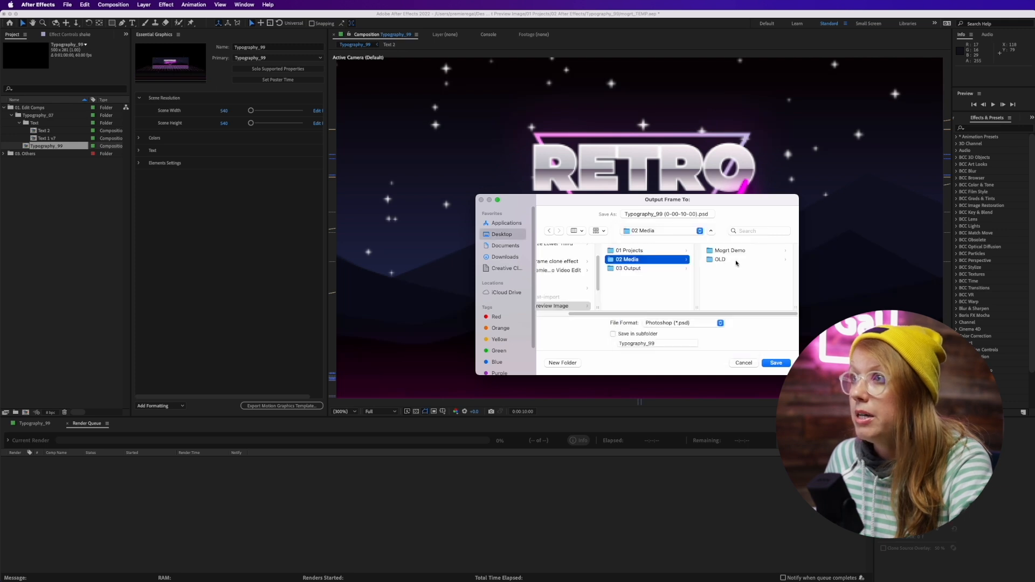
pyautogui.click(733, 251)
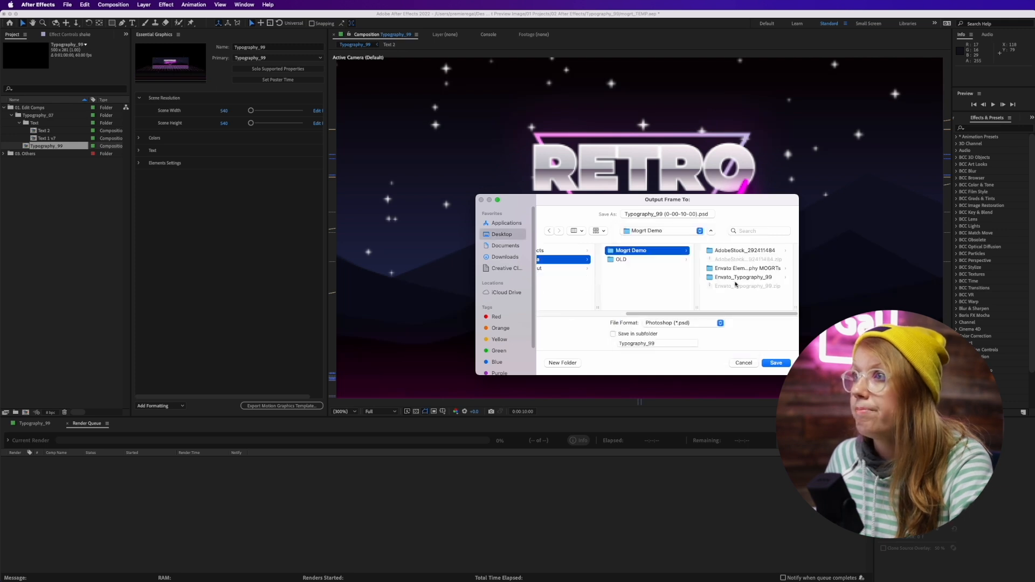
pyautogui.click(737, 277)
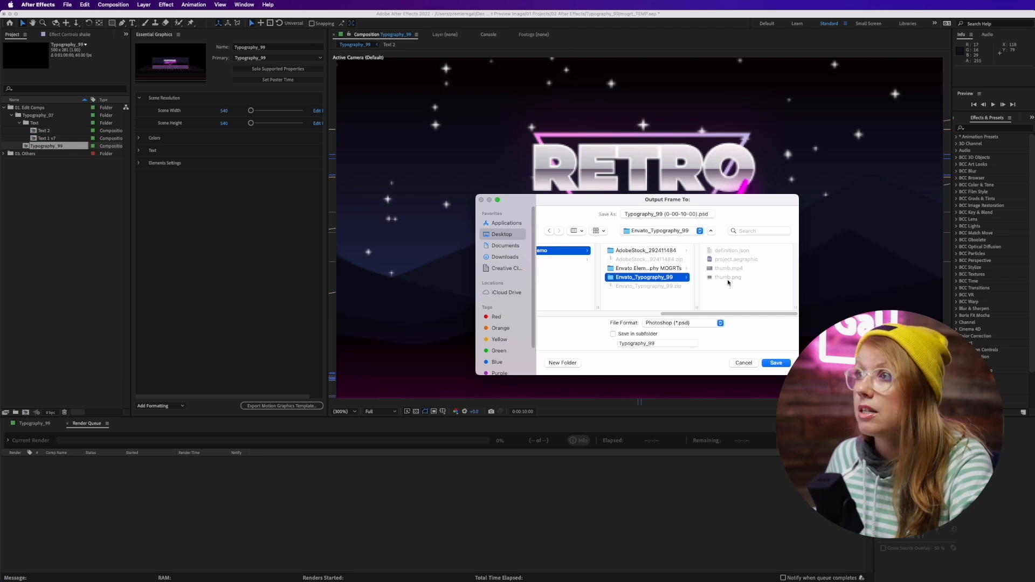
pyautogui.click(695, 216)
pyautogui.write('thumb')
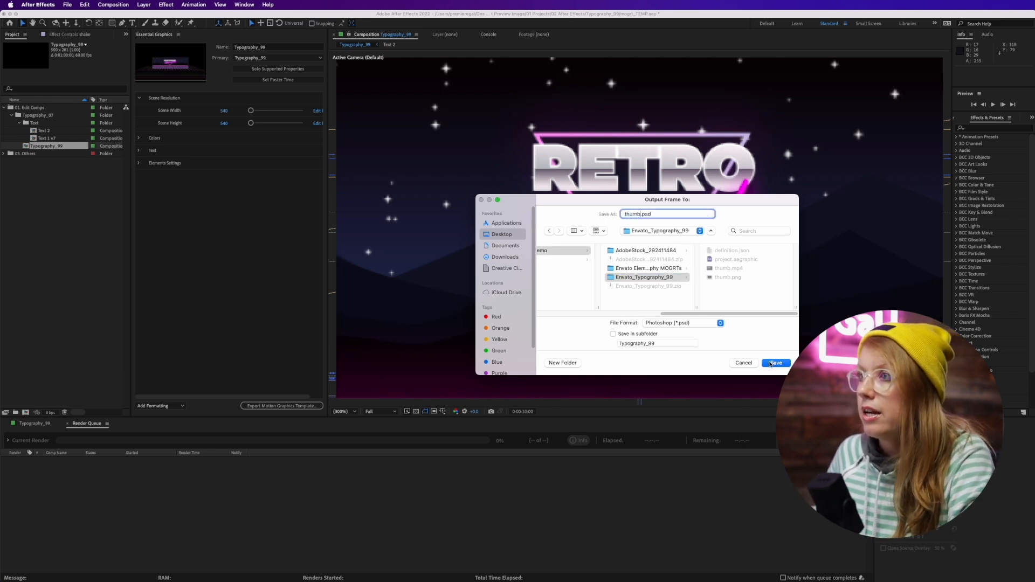
pyautogui.click(775, 362)
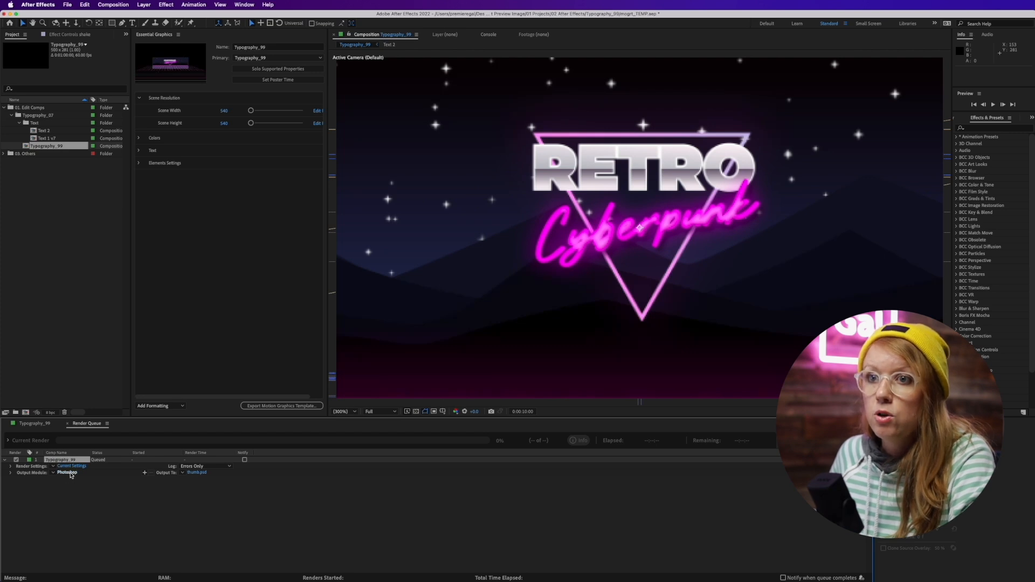
# Change the queued thumb frame's output module format to PNG Sequence.
pyautogui.click(68, 472)
pyautogui.click(345, 138)
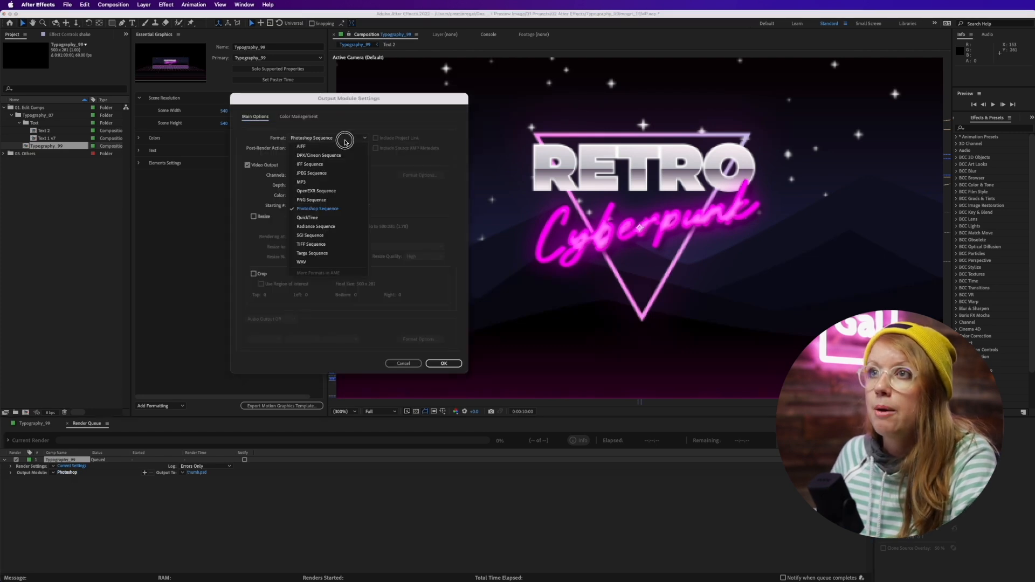
pyautogui.click(317, 200)
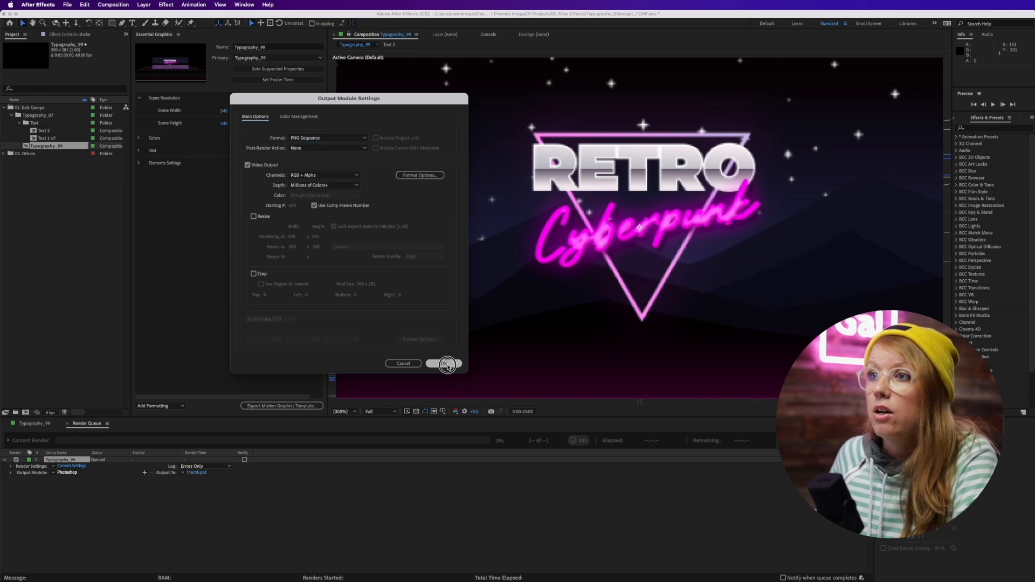
pyautogui.click(444, 363)
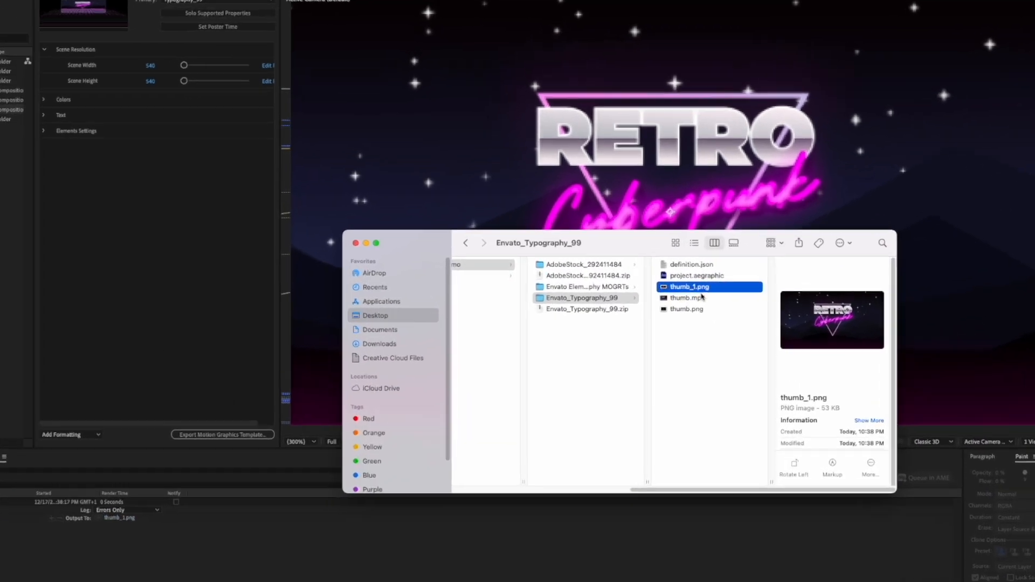
# Preview thumb_1.png, thumb.mp4 and the old thumb.png in the Envato_Typography_99 folder in Finder to compare them.
pyautogui.press('space')
pyautogui.press('space')
pyautogui.click(743, 300)
pyautogui.press('space')
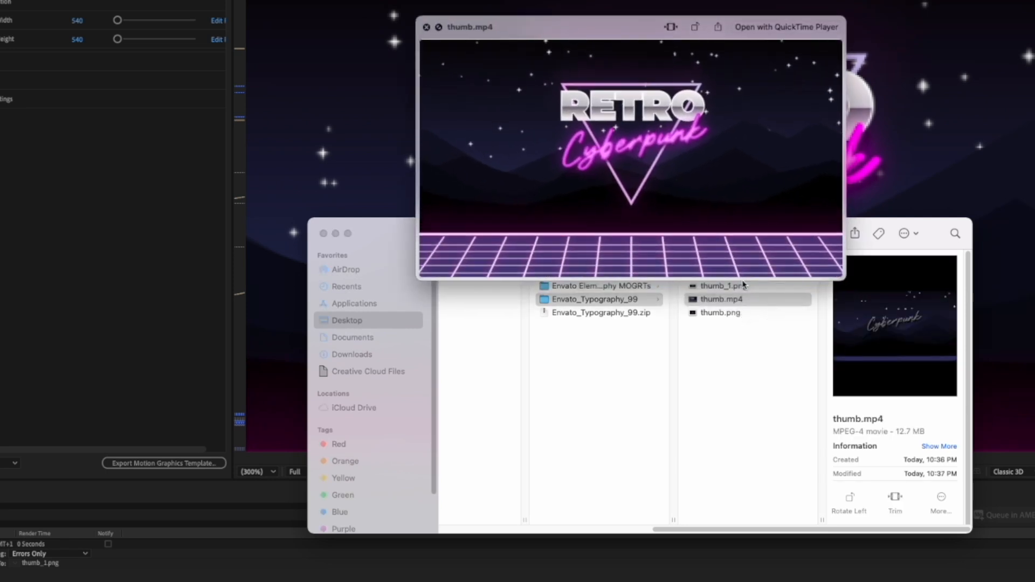
pyautogui.press('space')
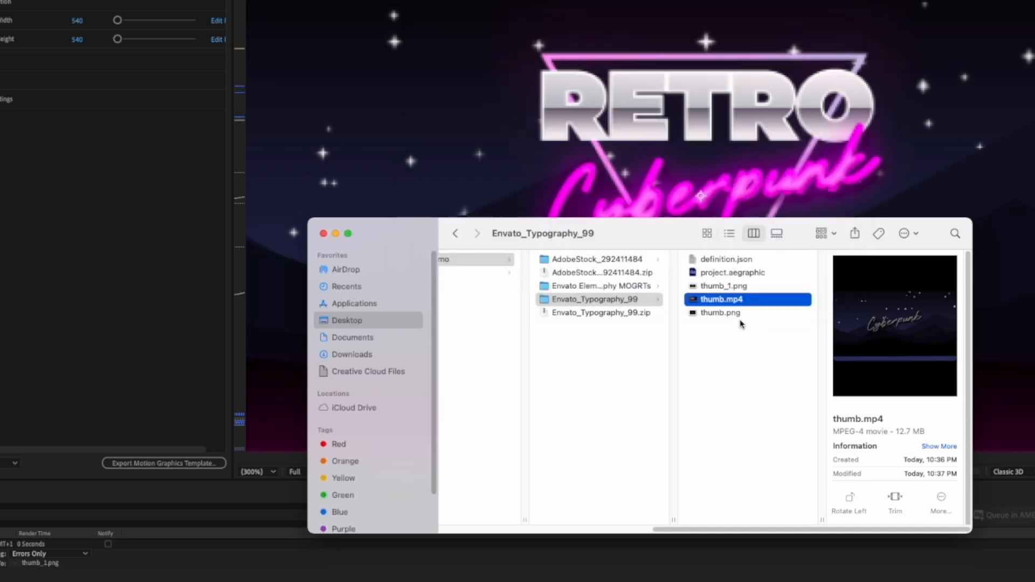
pyautogui.click(722, 314)
pyautogui.press('space')
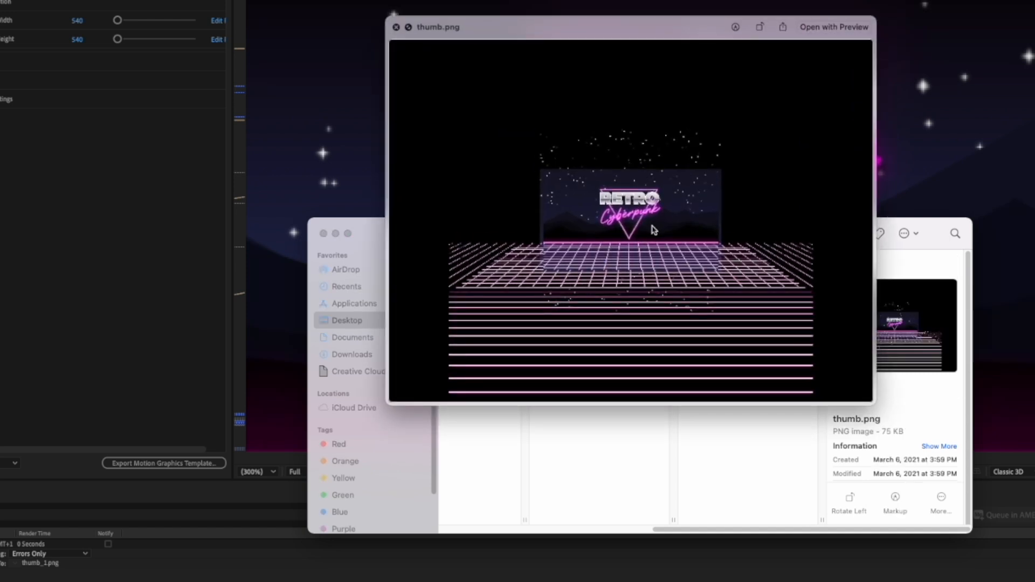
pyautogui.press('space')
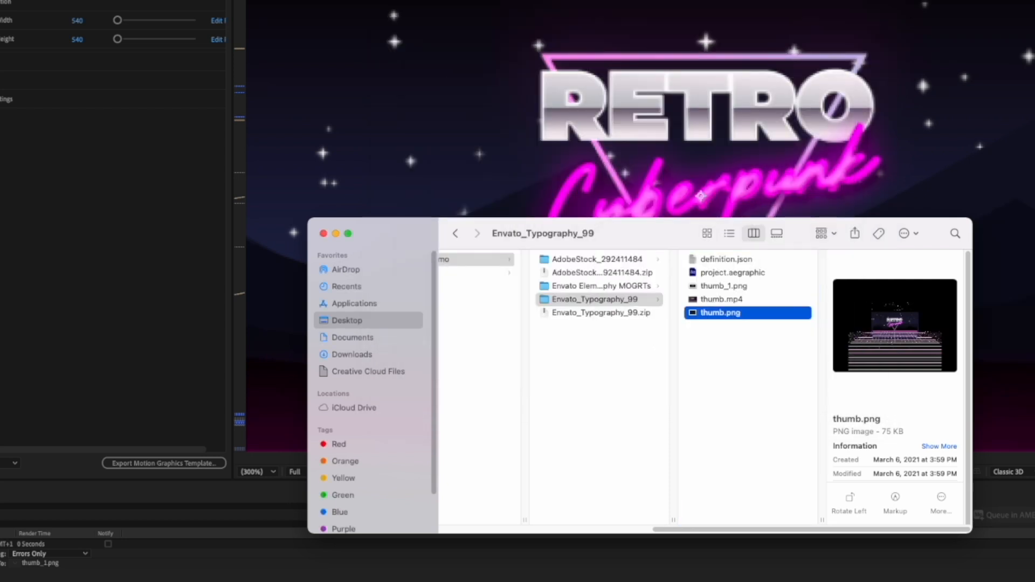
# Delete the old thumb.png from the Envato_Typography_99 folder and rename thumb_1.png as thumb.png.
pyautogui.press('super+BackSpace')
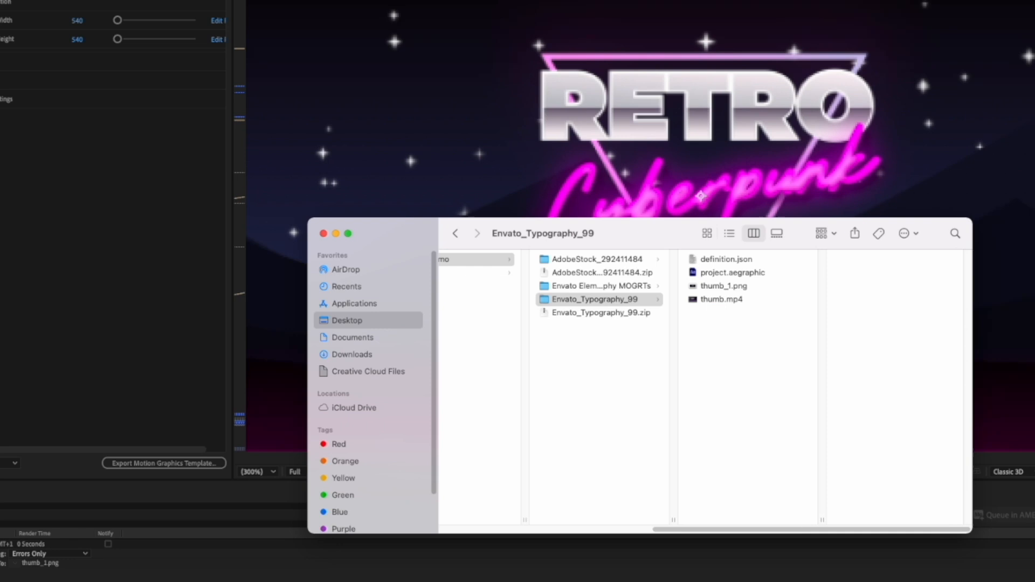
pyautogui.click(737, 287)
pyautogui.click(725, 287)
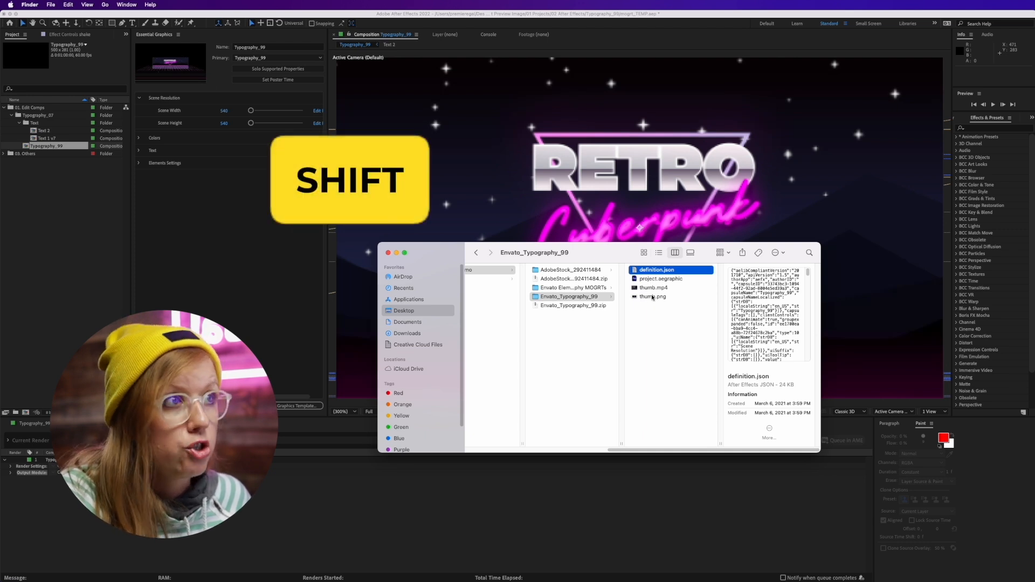
# Compress definition.json, project.aegraphic, thumb.mp4 and thumb.png in the Envato_Typography_99 folder into one zip archive.
pyautogui.keyDown('shift'); pyautogui.click(648, 298); pyautogui.keyUp('shift')
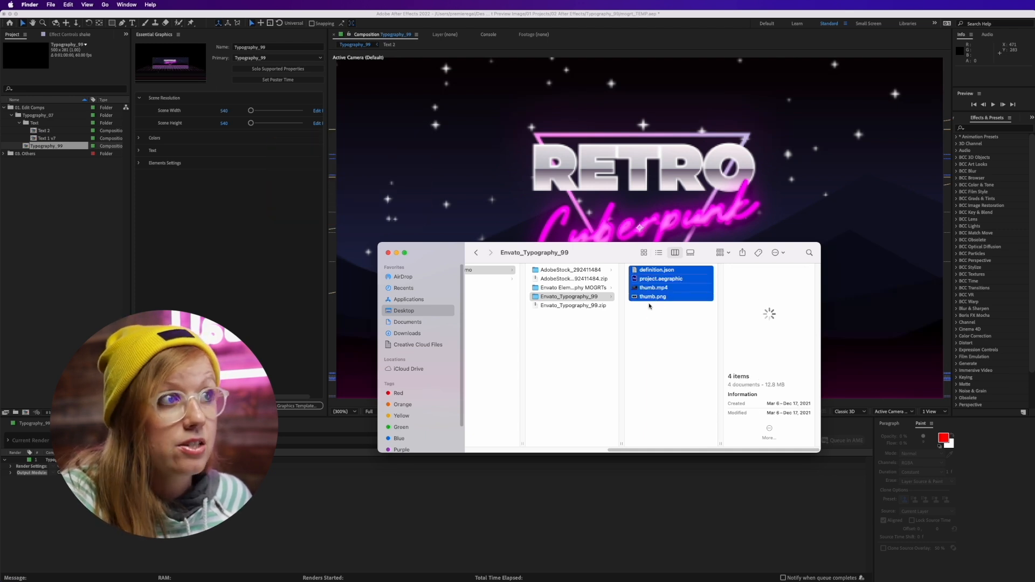
pyautogui.rightClick(656, 302)
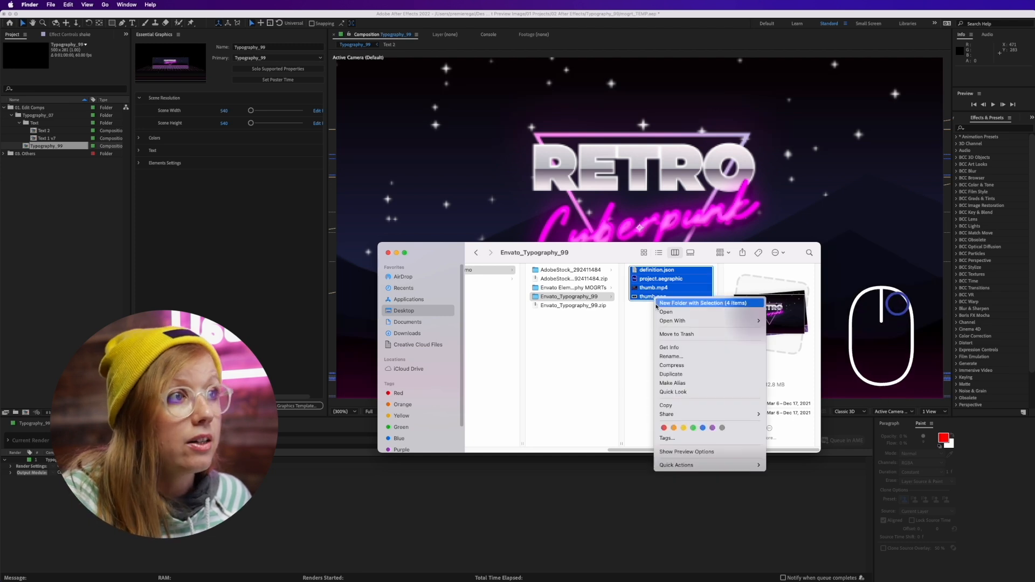
pyautogui.click(695, 365)
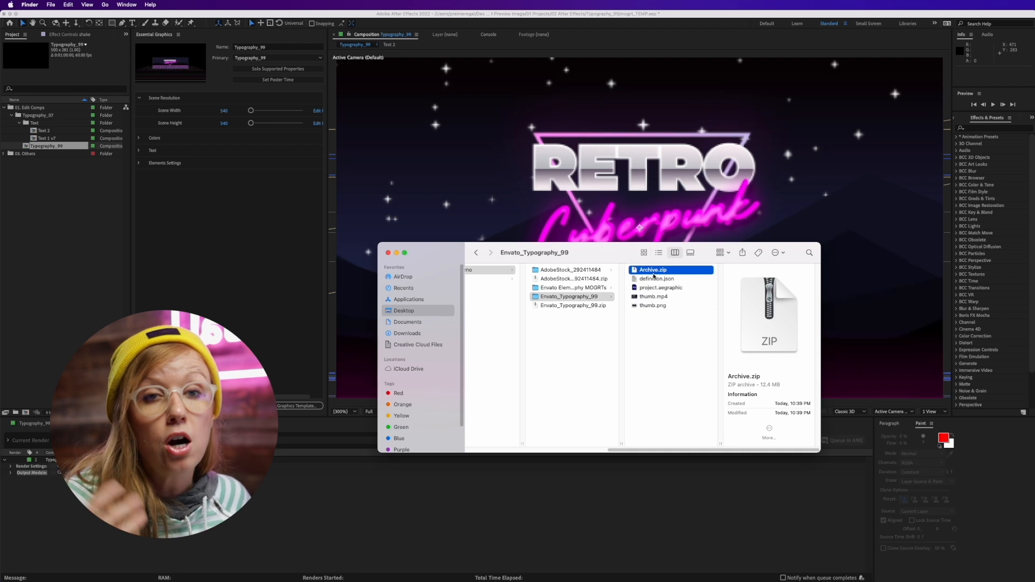
# Rename Archive.zip in the Envato_Typography_99 folder as Typography_99.mogrt, replacing the zip extension with mogrt.
pyautogui.click(658, 271)
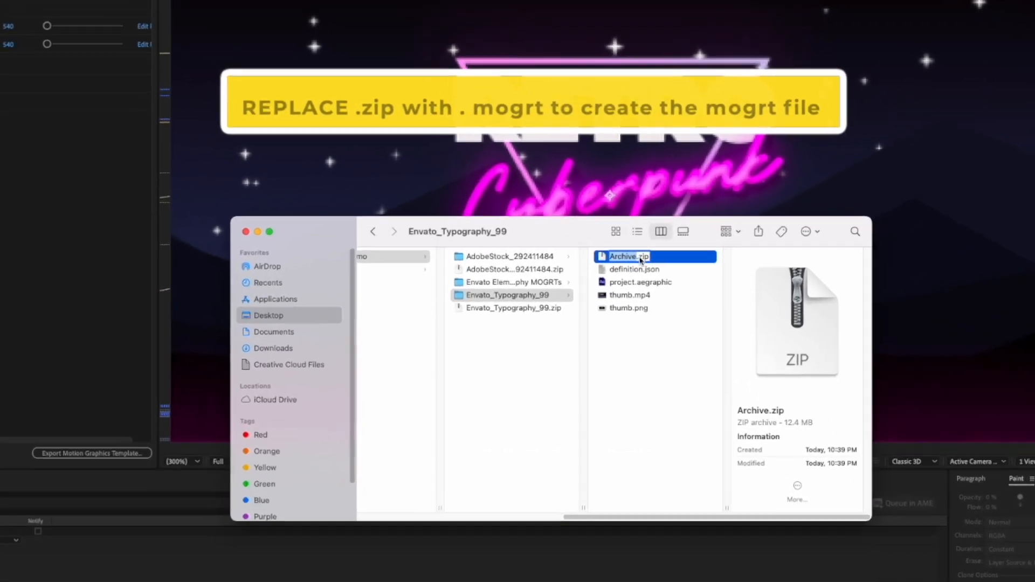
pyautogui.doubleClick(644, 258)
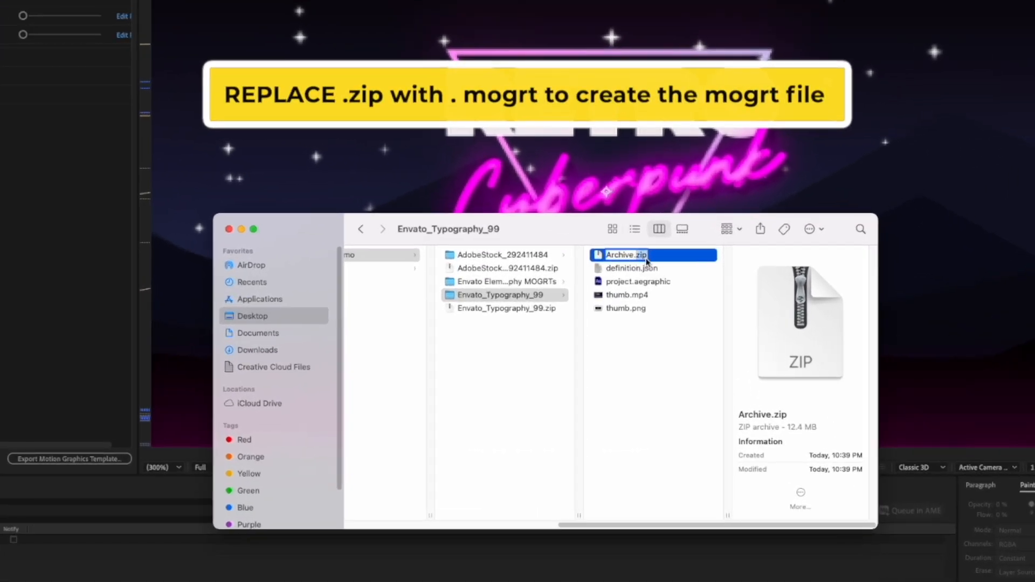
pyautogui.write('mogrt')
pyautogui.press('Return')
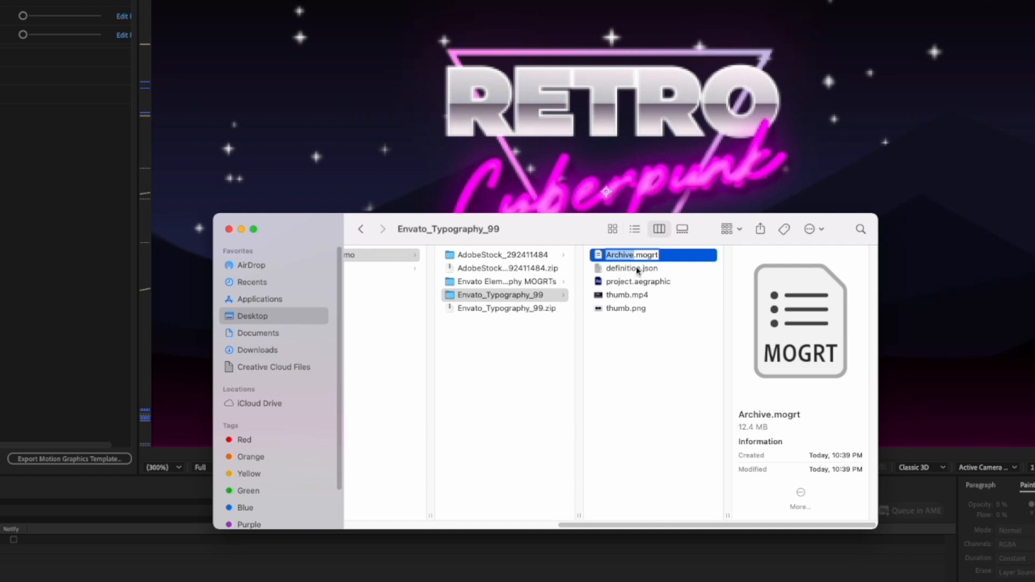
pyautogui.write('Typography_99')
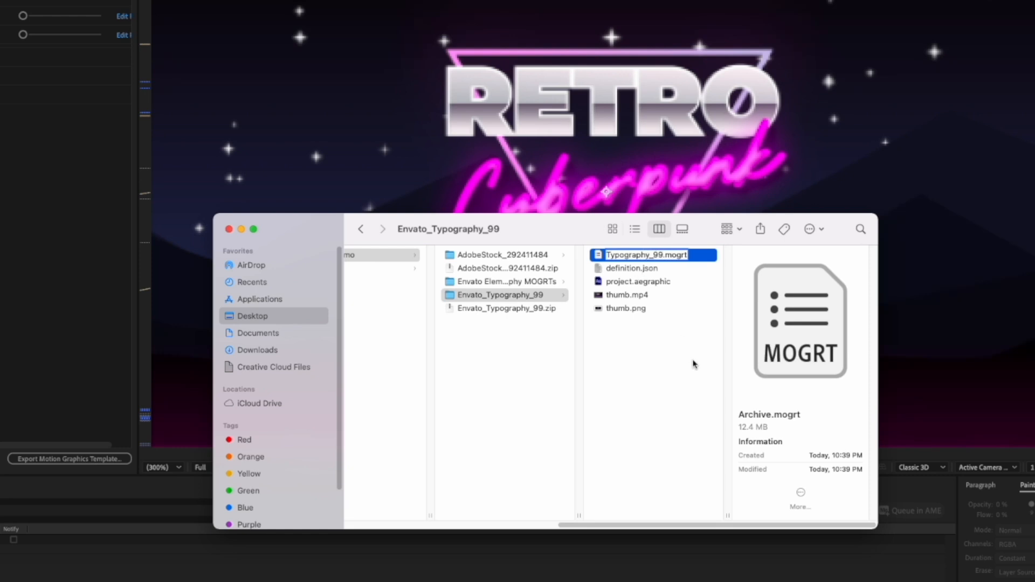
pyautogui.click(693, 364)
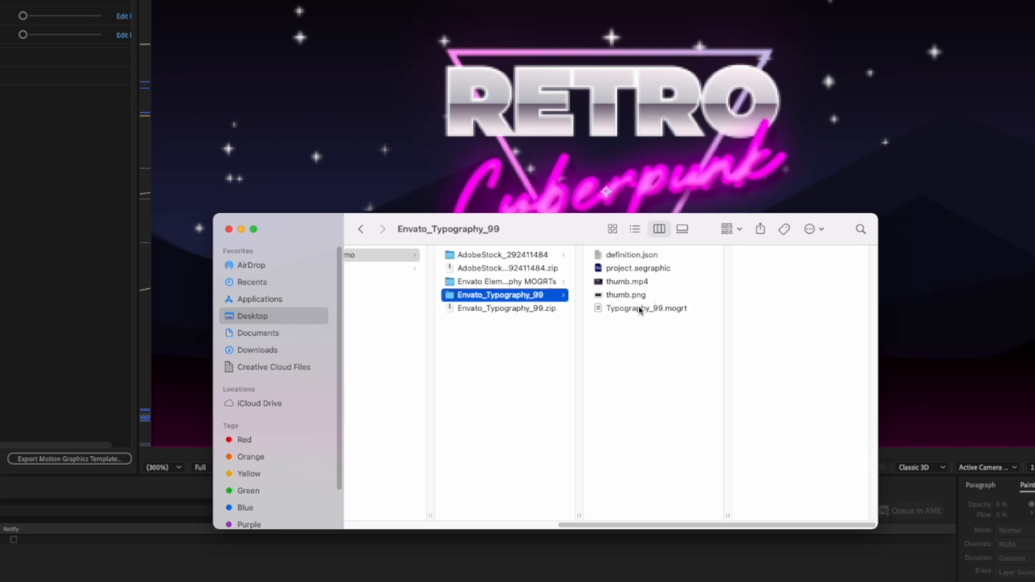
# Import Typography_99.mogrt from the Finder folder into Premiere Pro's Essential Graphics template library.
pyautogui.click(637, 309)
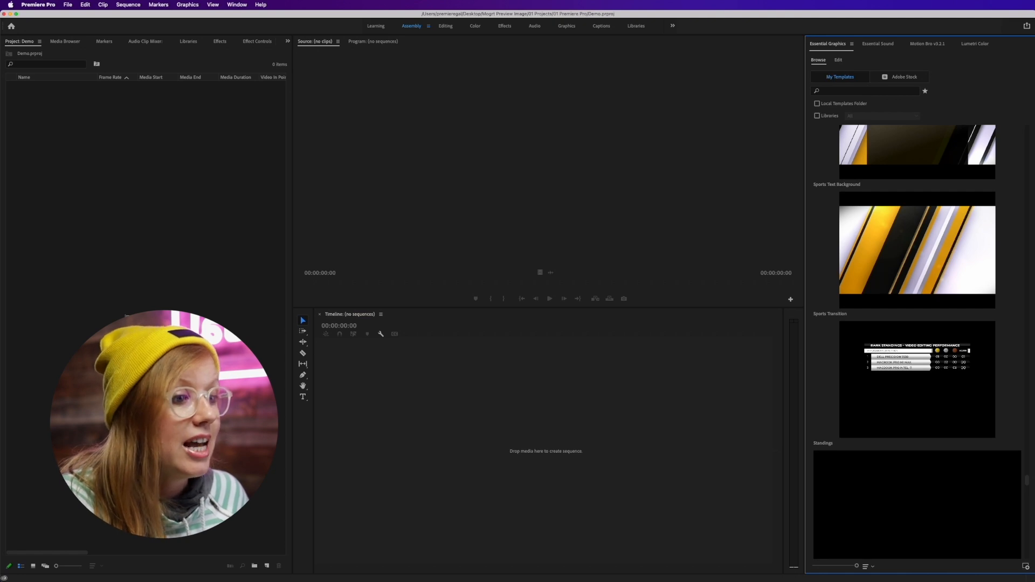
pyautogui.press('super+Tab')
pyautogui.moveTo(683, 248); pyautogui.dragTo(534, 241)
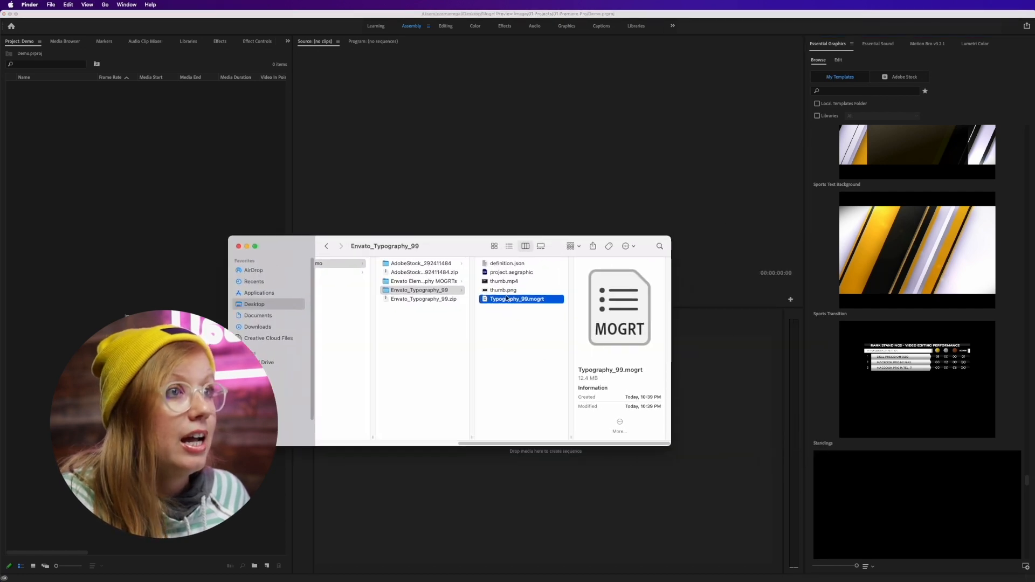
pyautogui.moveTo(515, 299); pyautogui.dragTo(830, 300)
# Search My Templates in Essential Graphics for typography_99.
pyautogui.moveTo(1026, 478); pyautogui.dragTo(1032, 118)
pyautogui.click(846, 92)
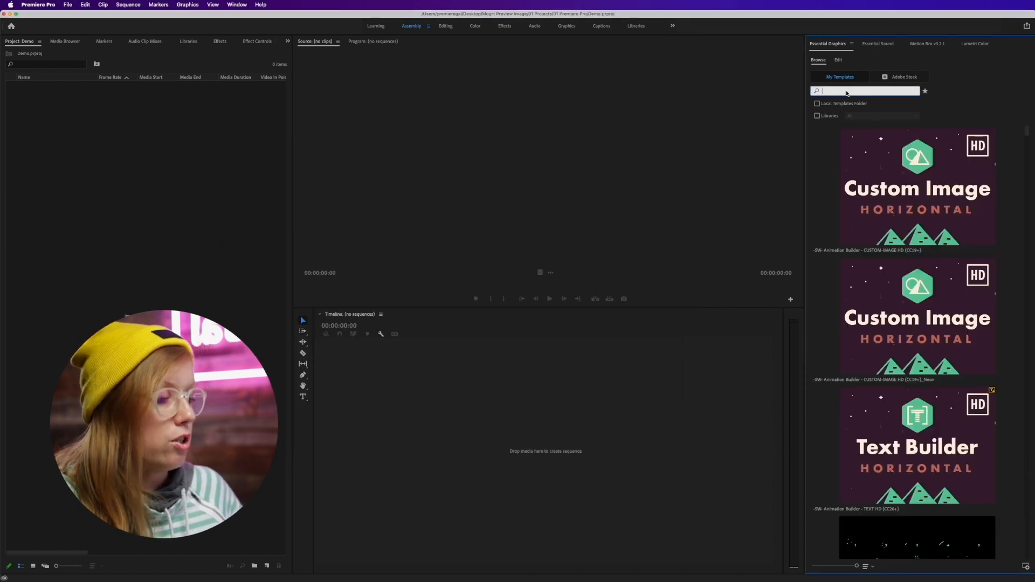
pyautogui.write('typography')
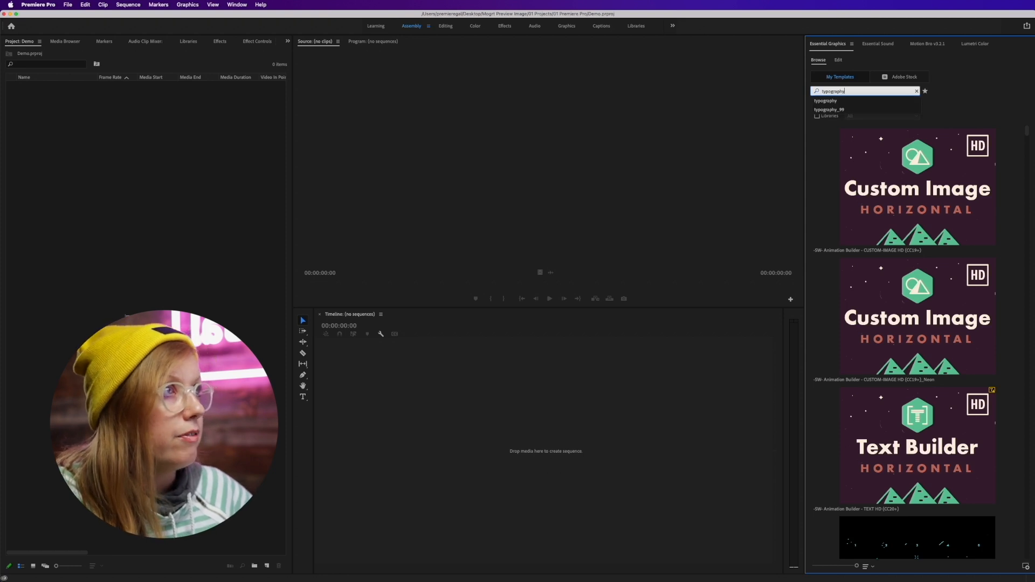
pyautogui.click(834, 110)
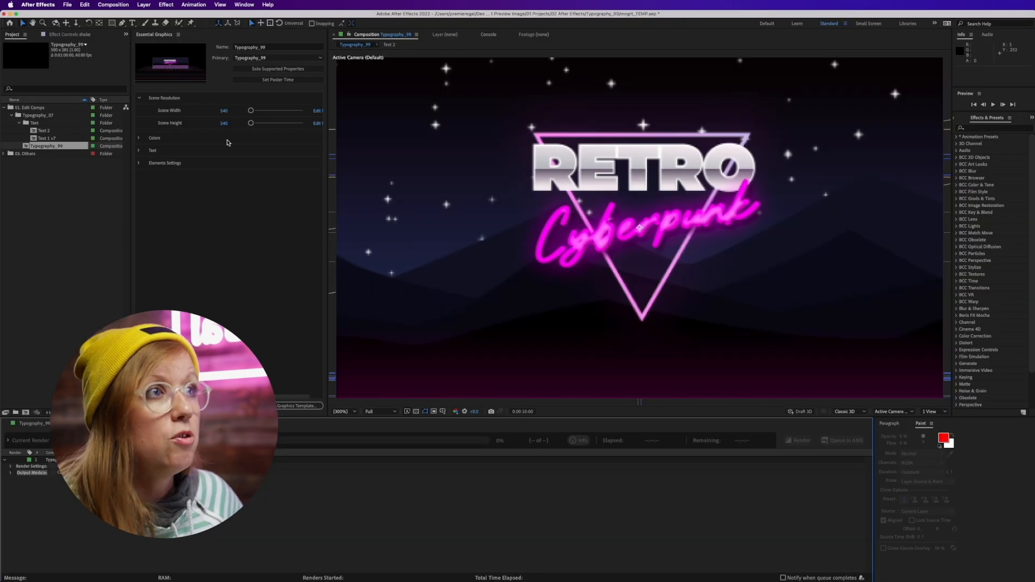
# Switch to After Effects, start exporting Typography_99 as a Motion Graphics Template and open the list of export destinations.
pyautogui.click(201, 280)
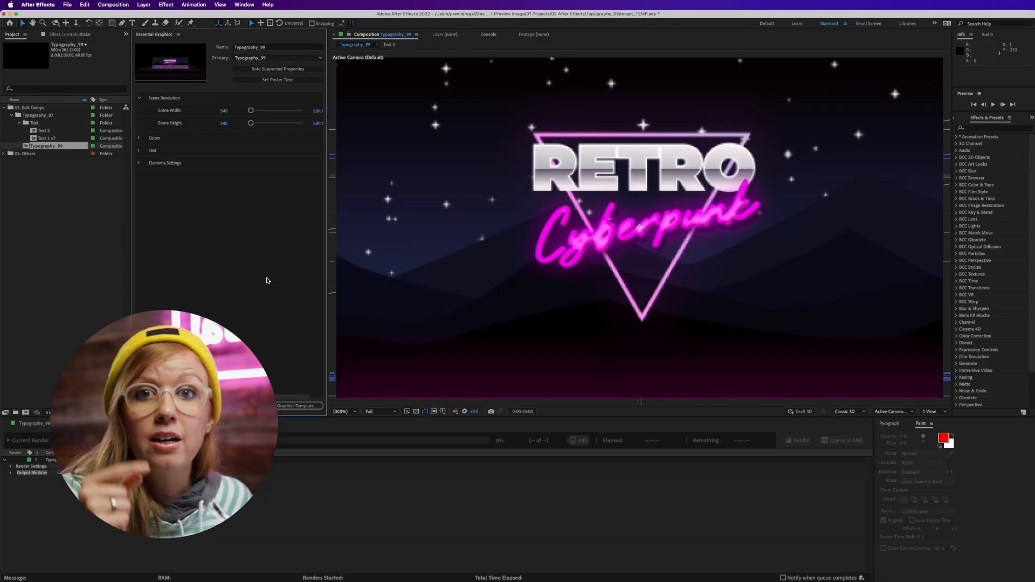
pyautogui.click(298, 406)
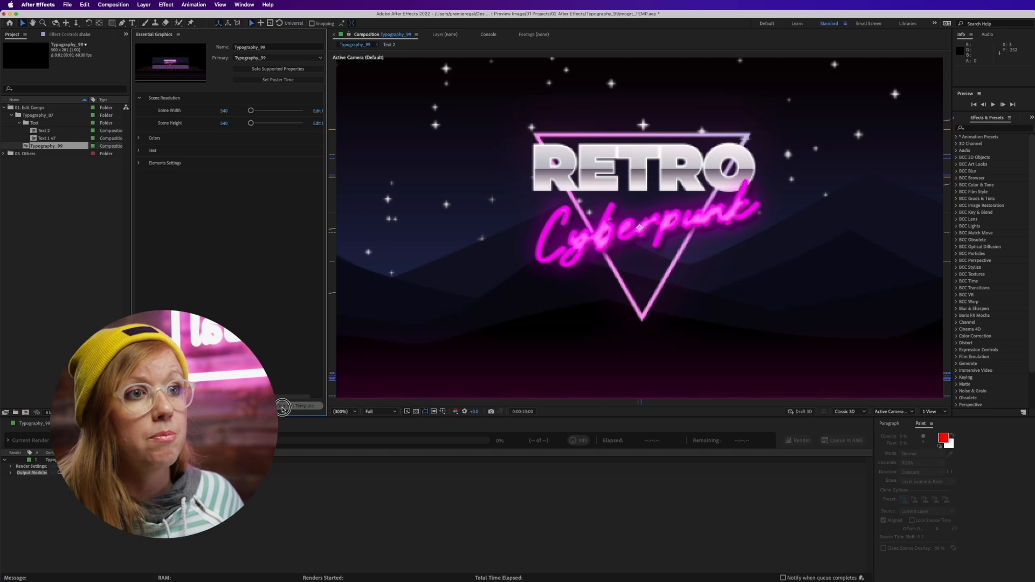
pyautogui.click(570, 313)
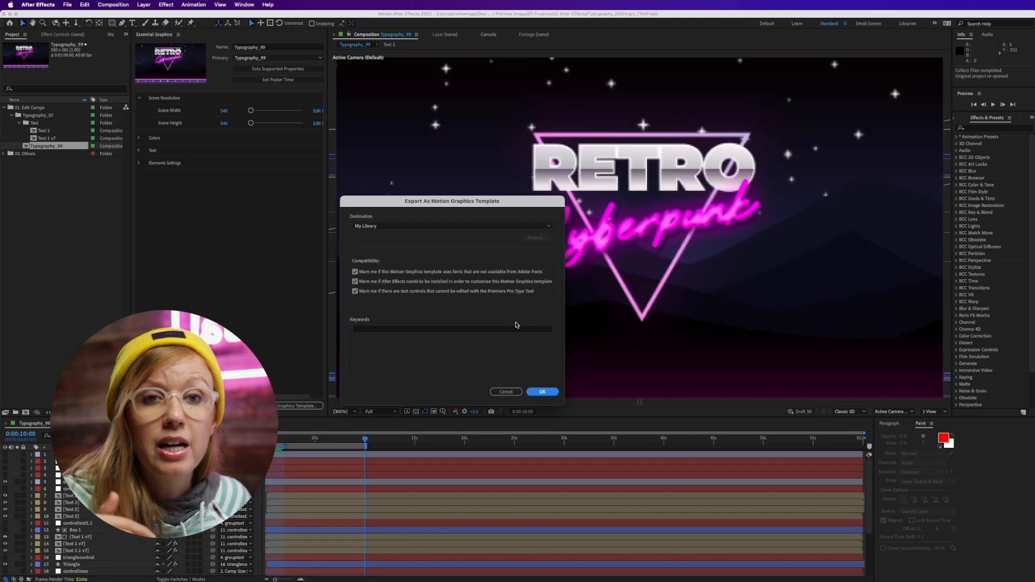
pyautogui.click(411, 226)
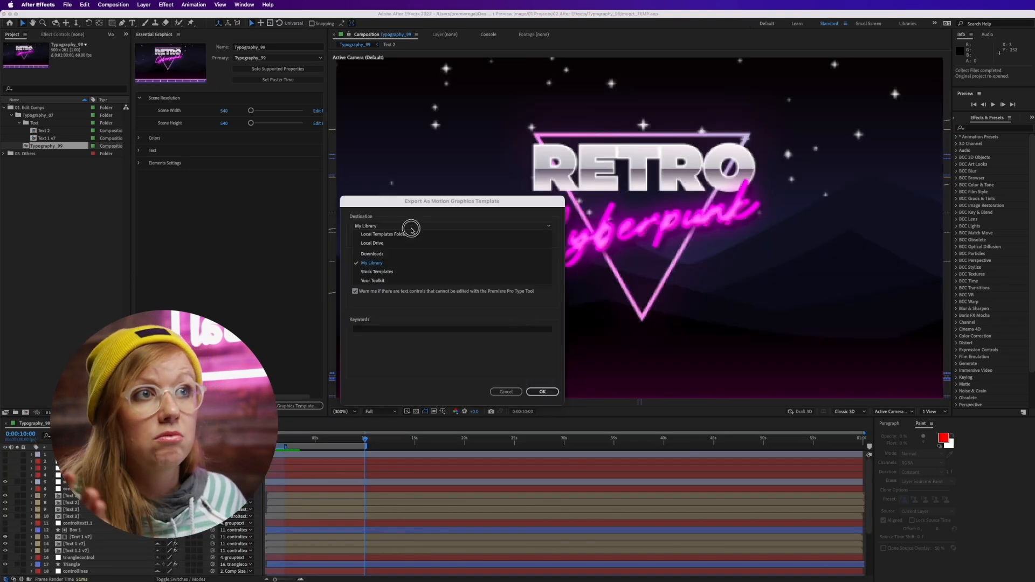